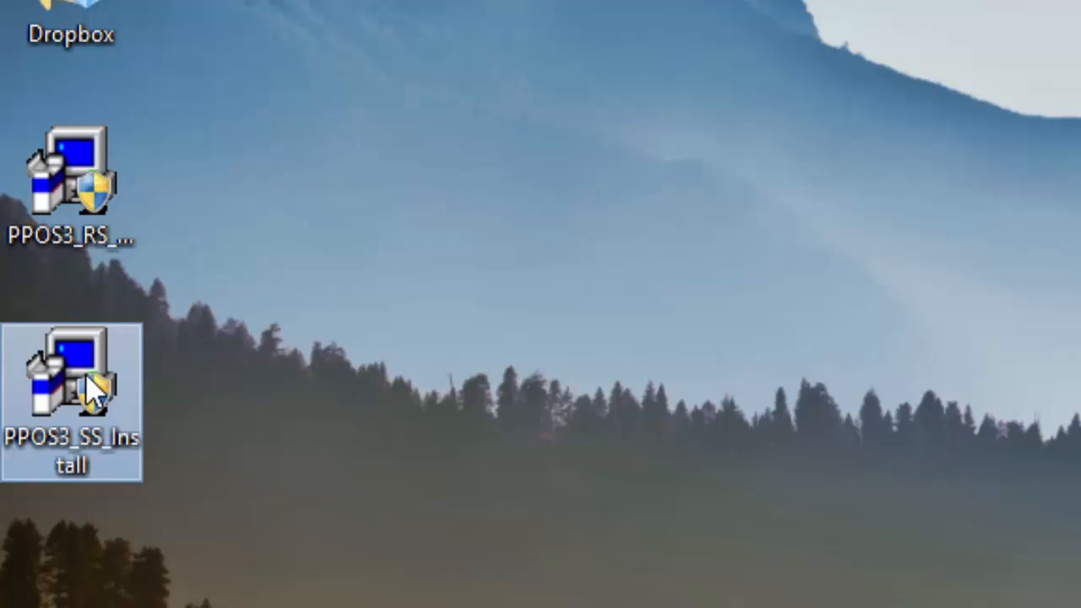
Run the PPOS3_RS_Install installer, accept the licence and install to C:\Program Files (x86)\PPOS3
{"action": "left_click", "coordinate": [96, 210]}
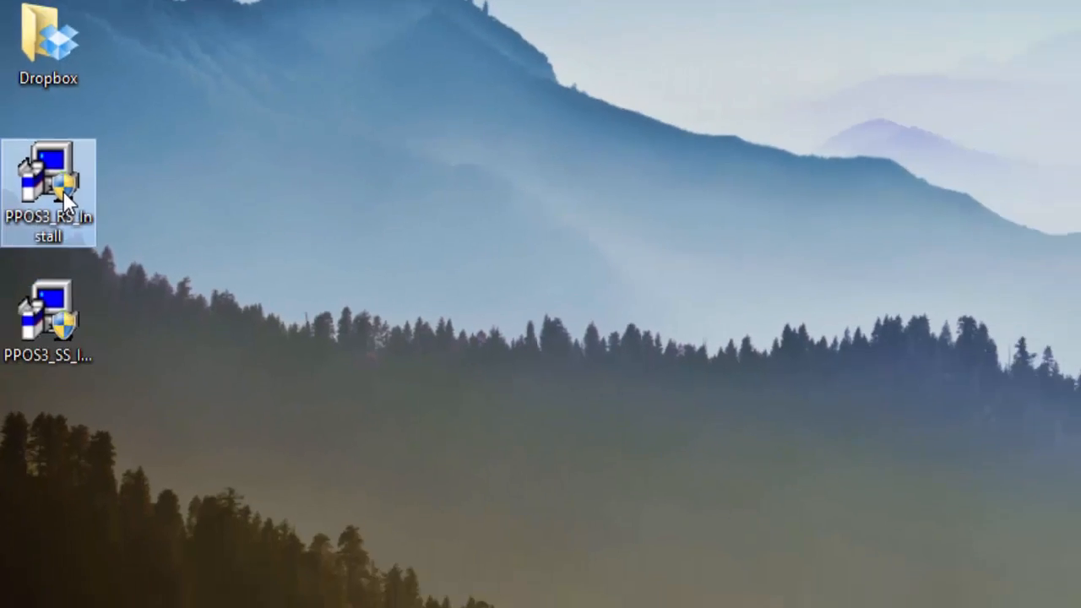
{"action": "double_click", "coordinate": [63, 192]}
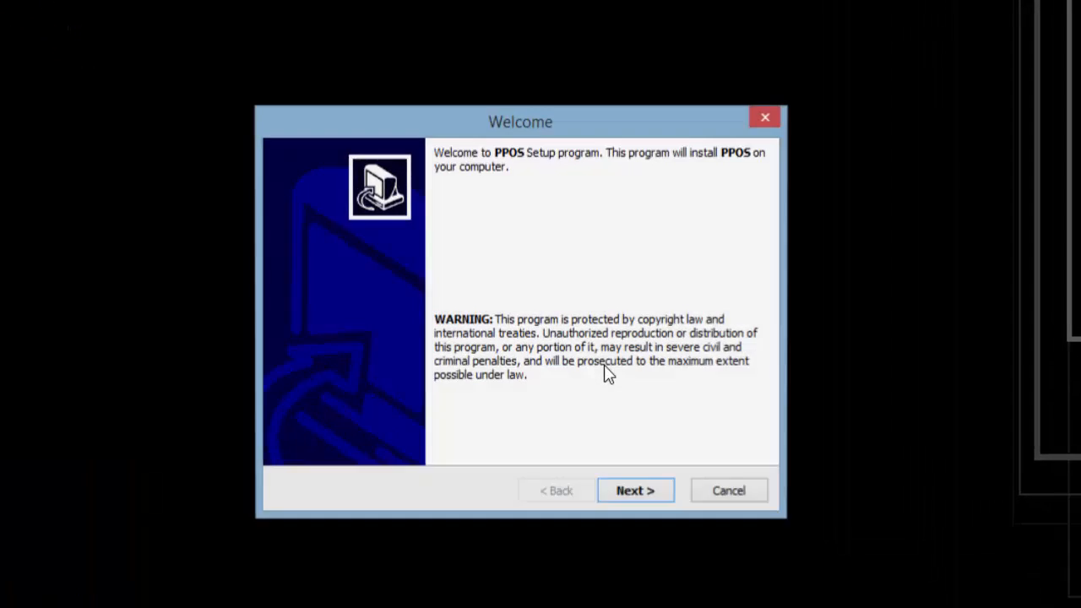
{"action": "left_click", "coordinate": [644, 542]}
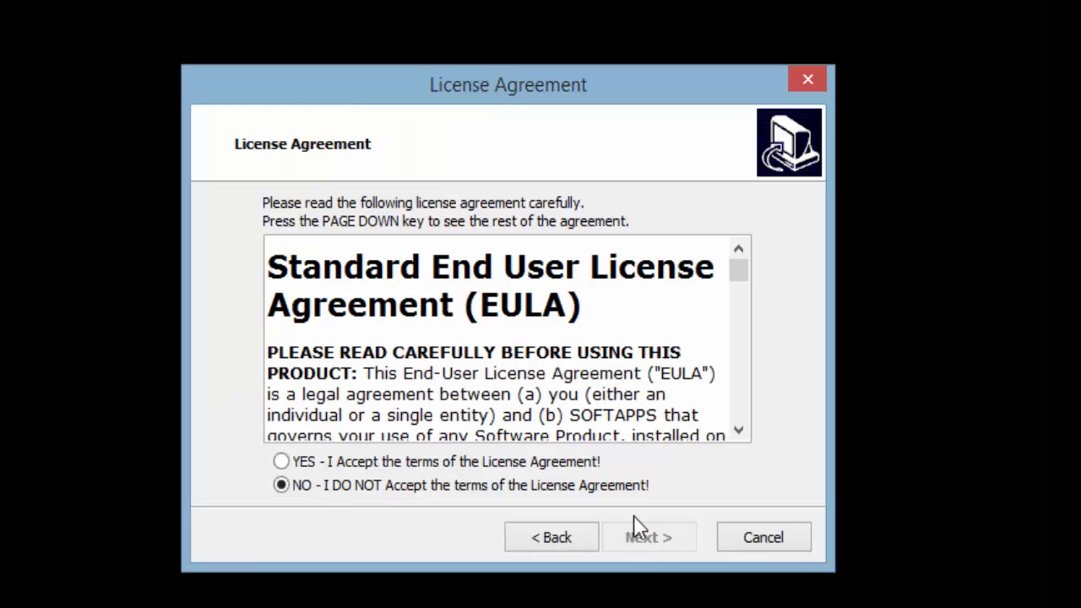
{"action": "left_click", "coordinate": [580, 464]}
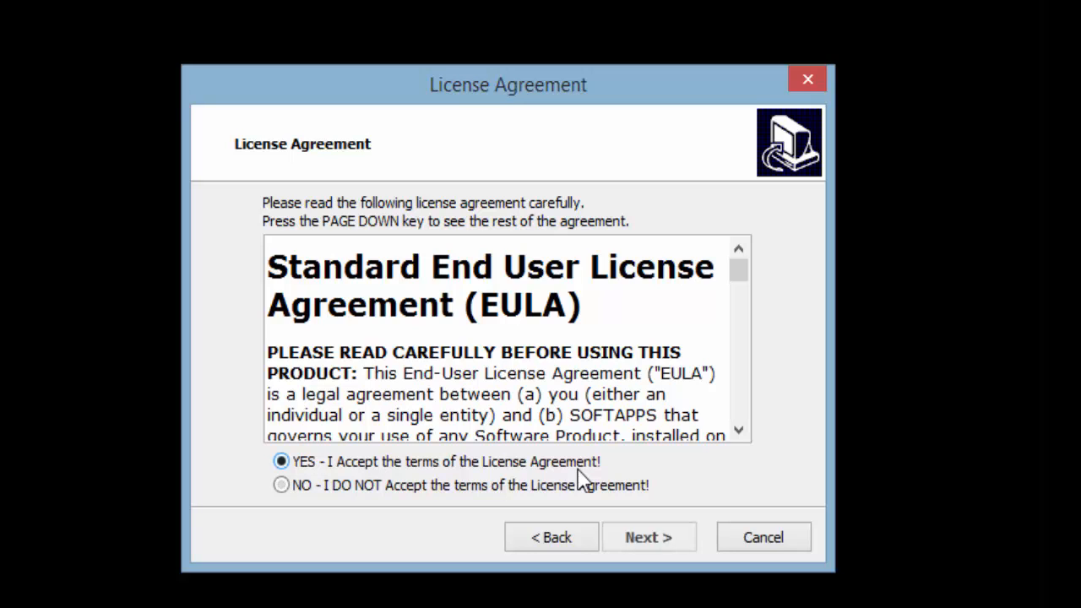
{"action": "left_click", "coordinate": [647, 540]}
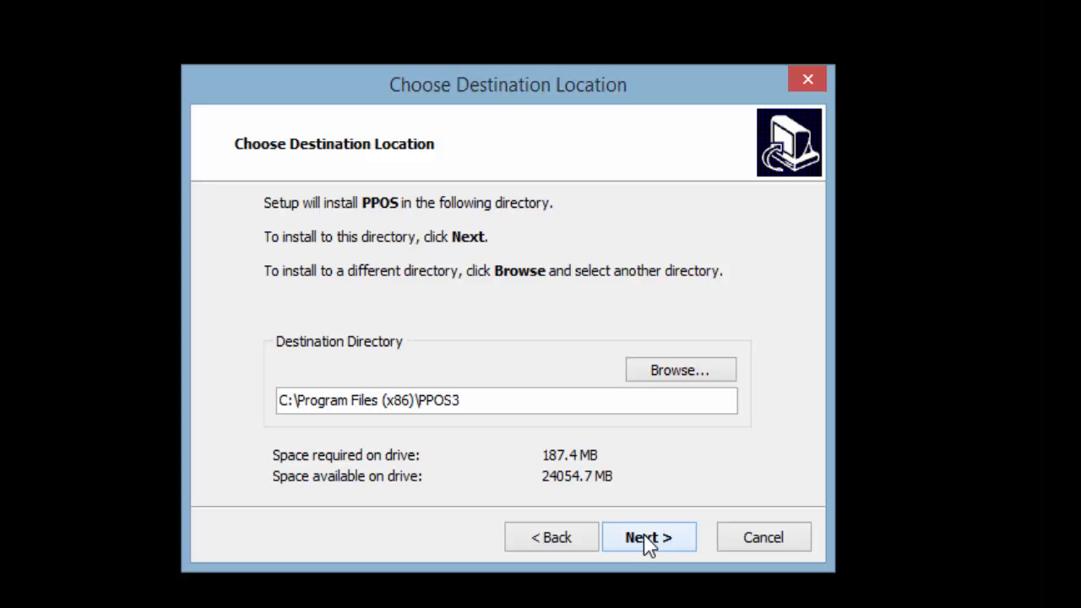
{"action": "left_click", "coordinate": [647, 541]}
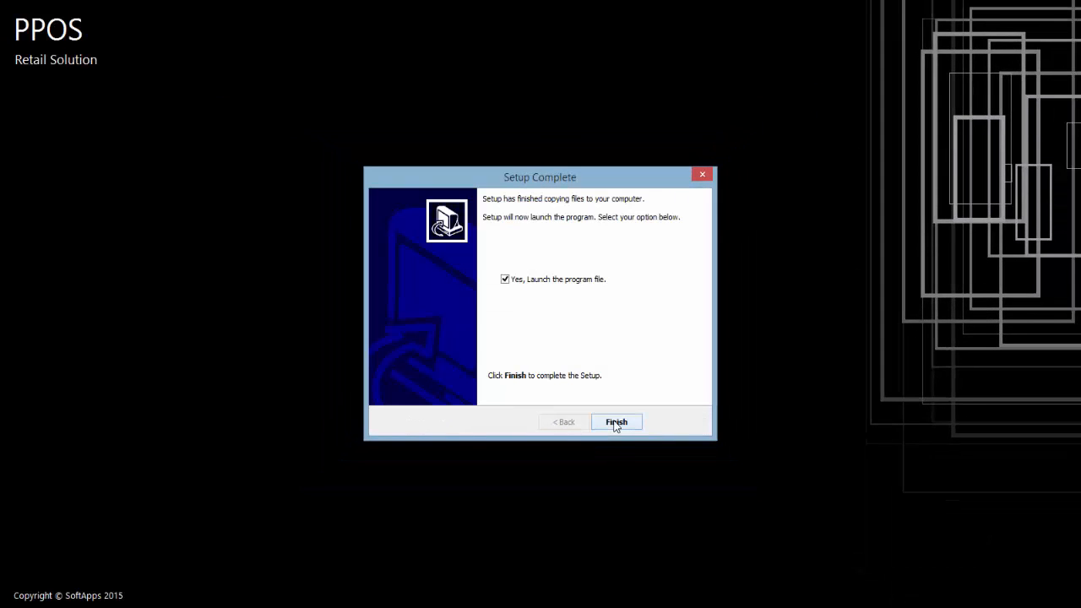
Finish setup, begin configuring PPOS and allow its database server through the firewall
{"action": "left_click", "coordinate": [614, 424]}
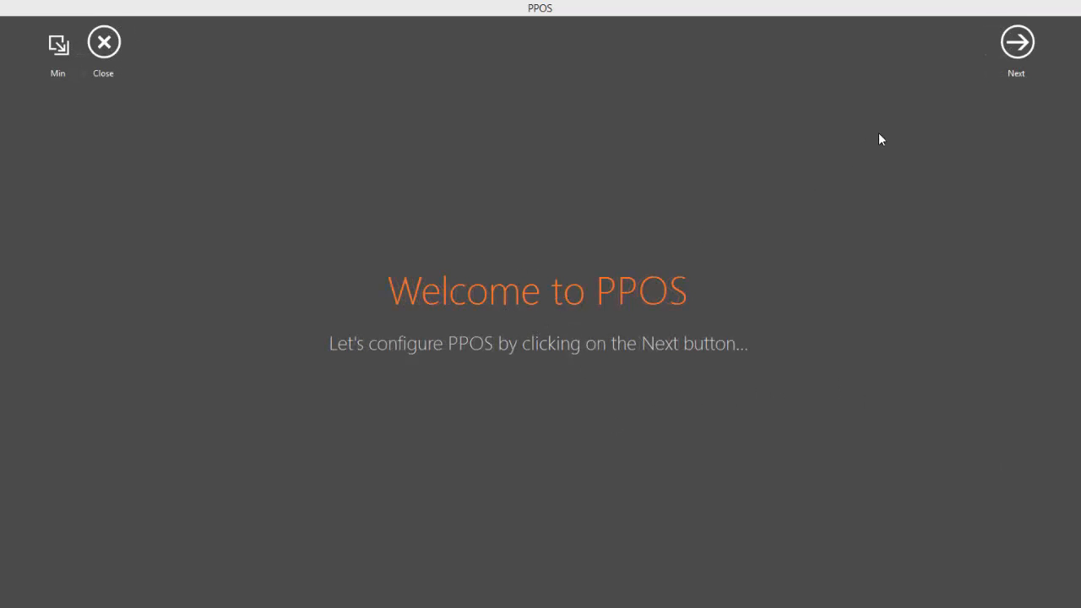
{"action": "left_click", "coordinate": [1016, 51]}
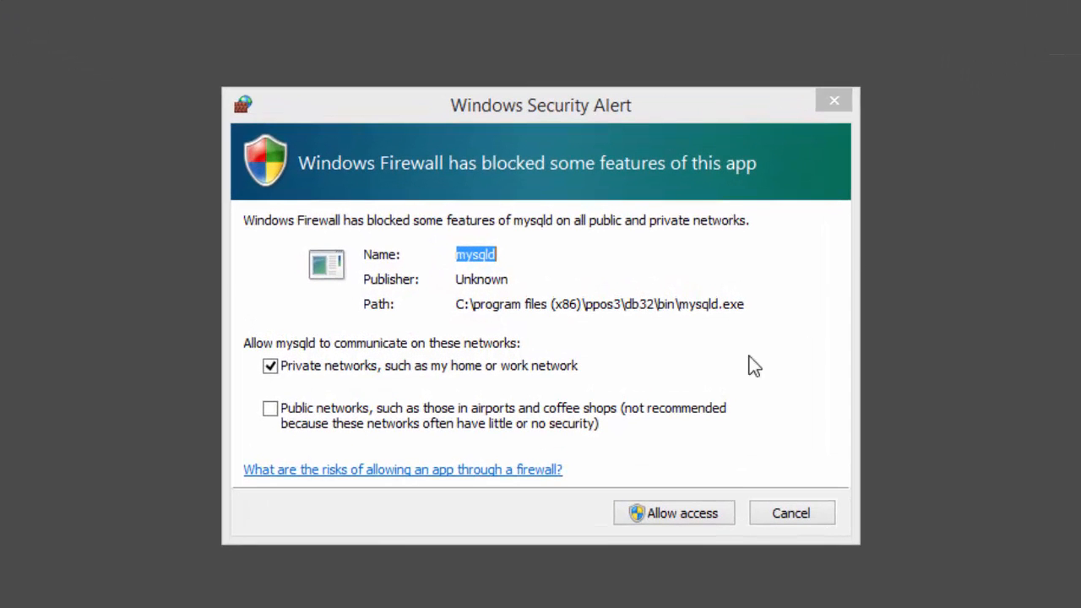
{"action": "left_click", "coordinate": [671, 515]}
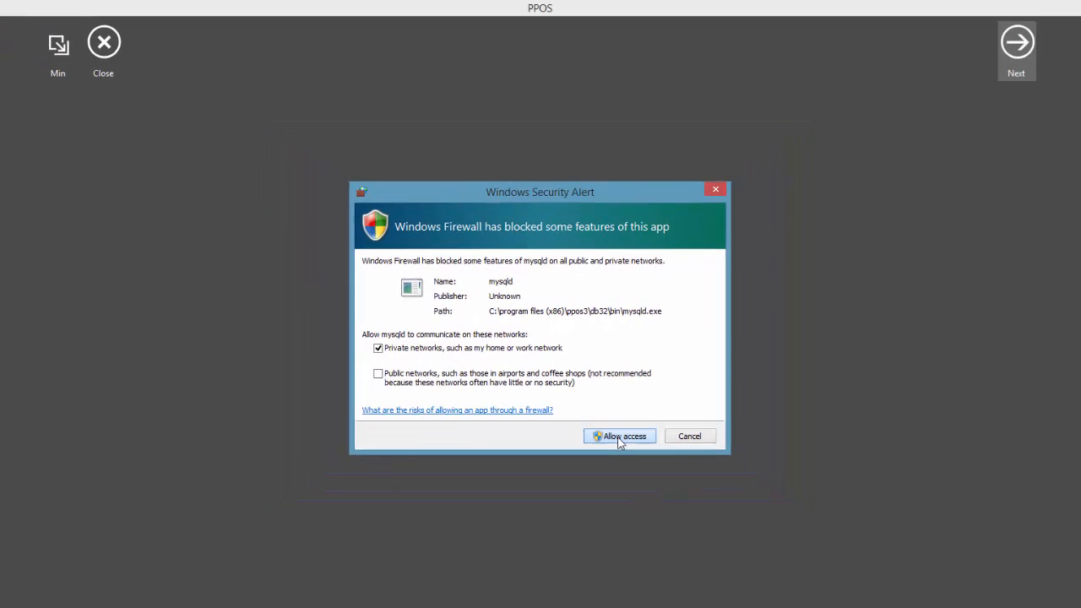
{"action": "left_click", "coordinate": [619, 437]}
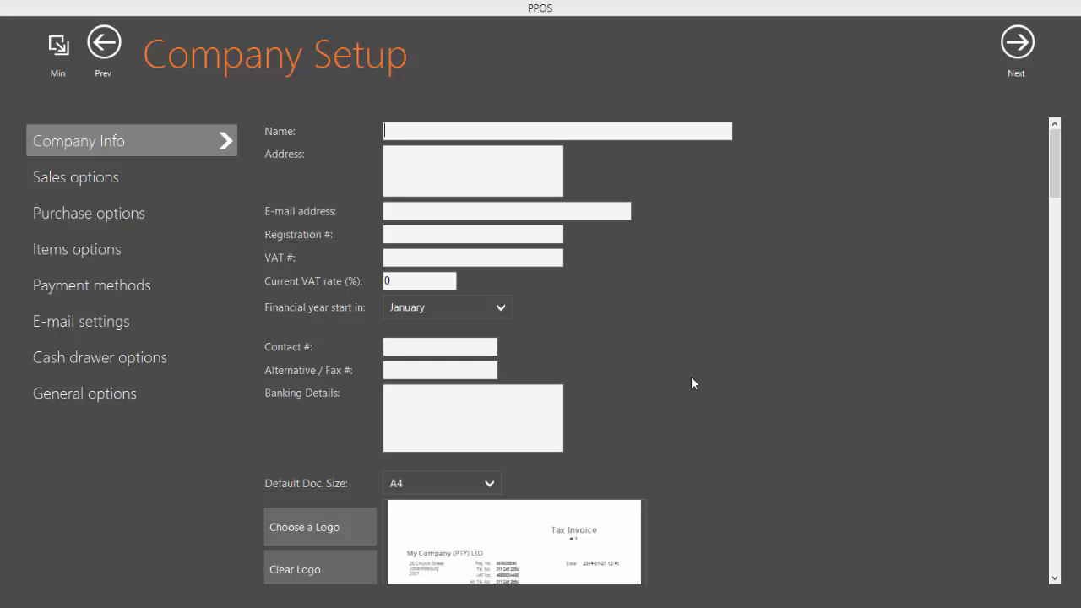
Enter 'My Company' as the company name and type a VAT number
{"action": "left_click", "coordinate": [427, 130]}
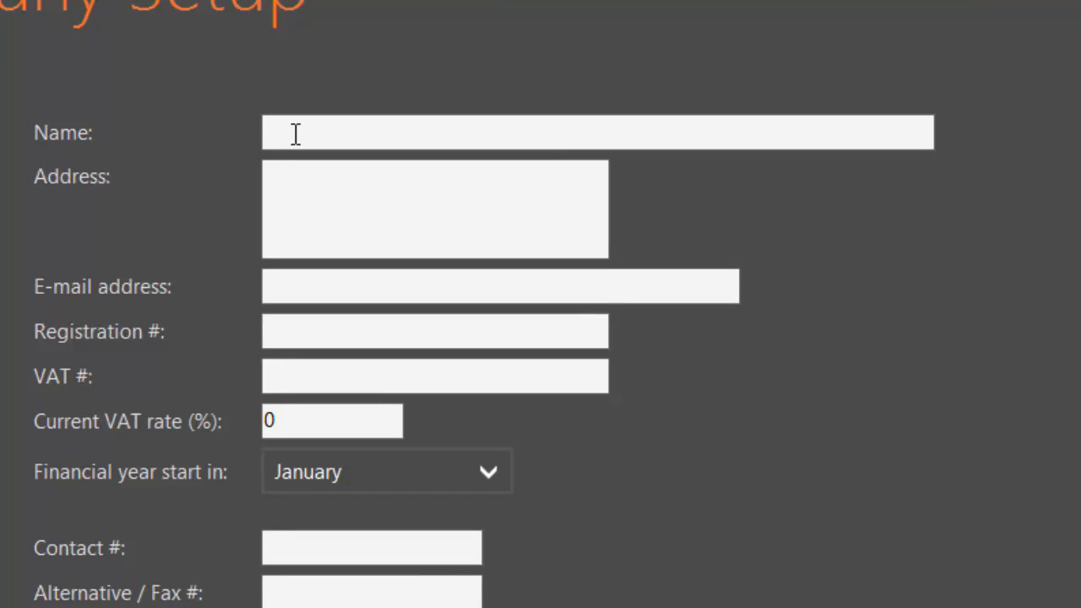
{"action": "type", "text": "My Co"}
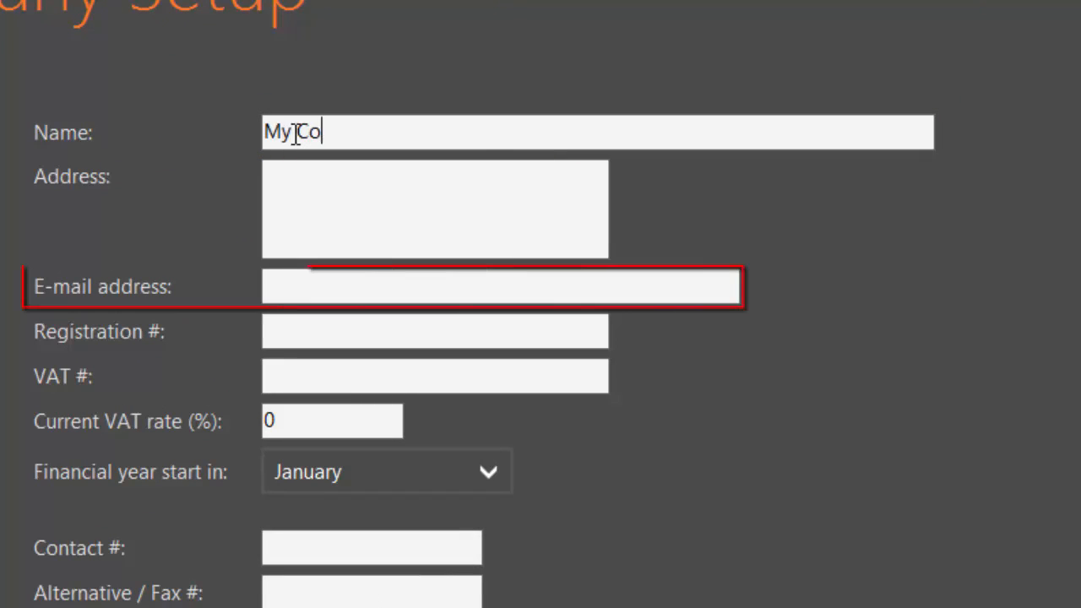
{"action": "type", "text": "mpany"}
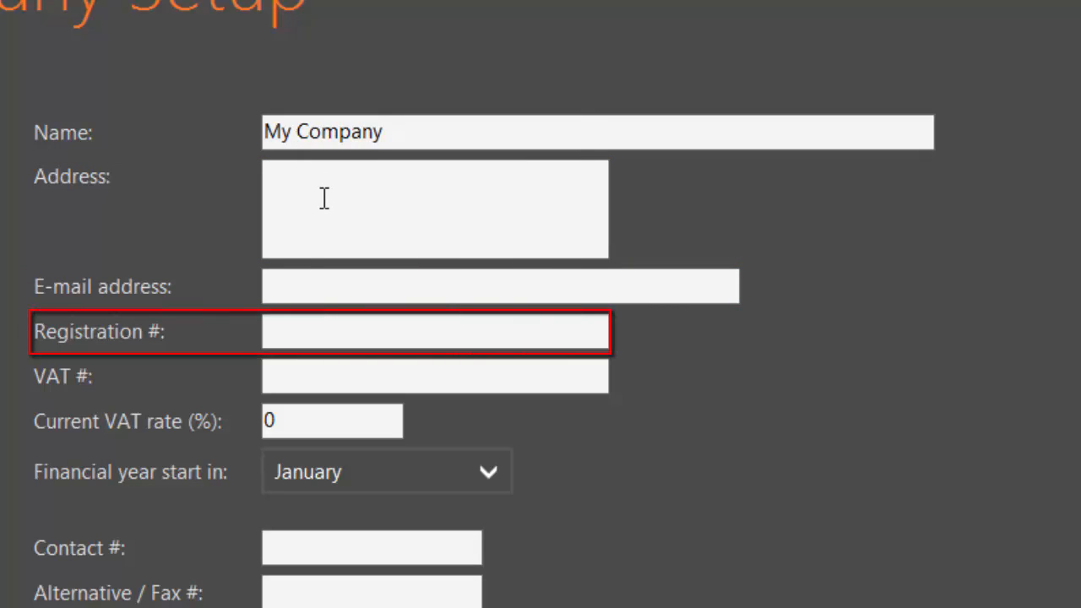
{"action": "left_click", "coordinate": [325, 286]}
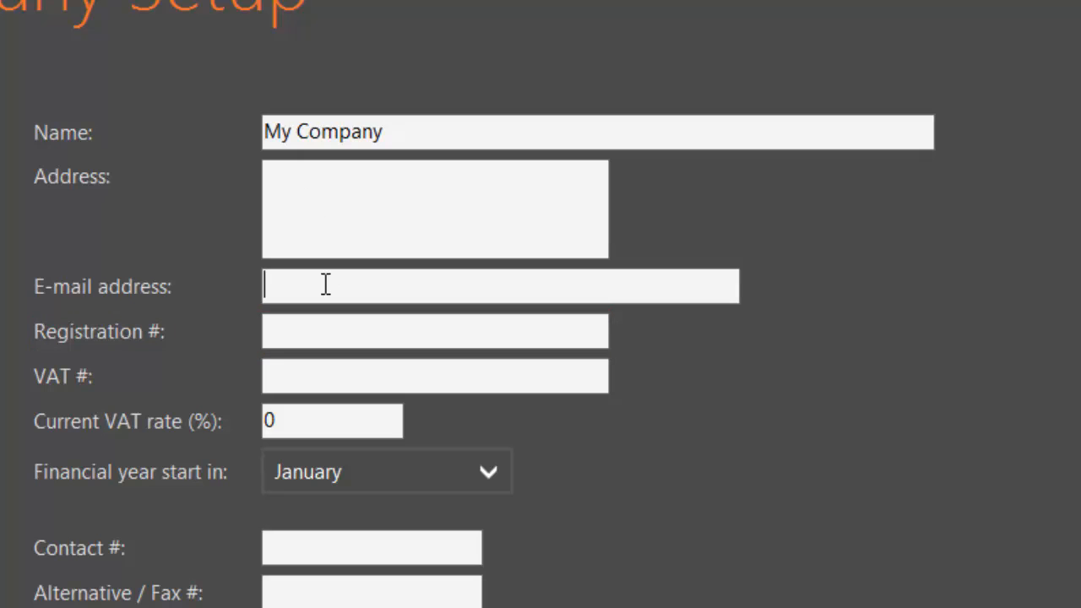
{"action": "left_click", "coordinate": [325, 332]}
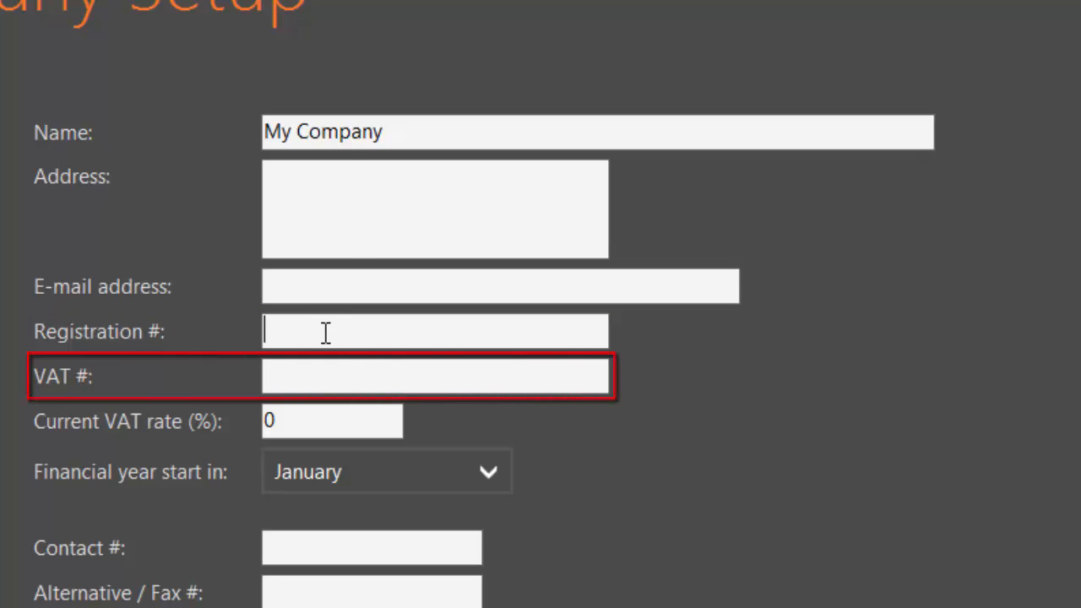
{"action": "left_click", "coordinate": [305, 380]}
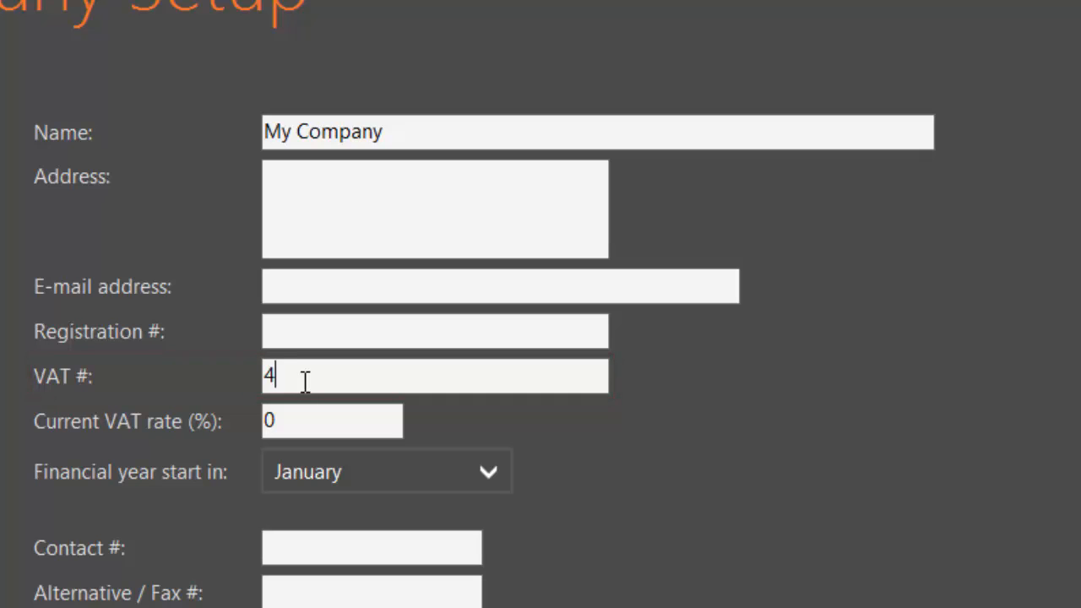
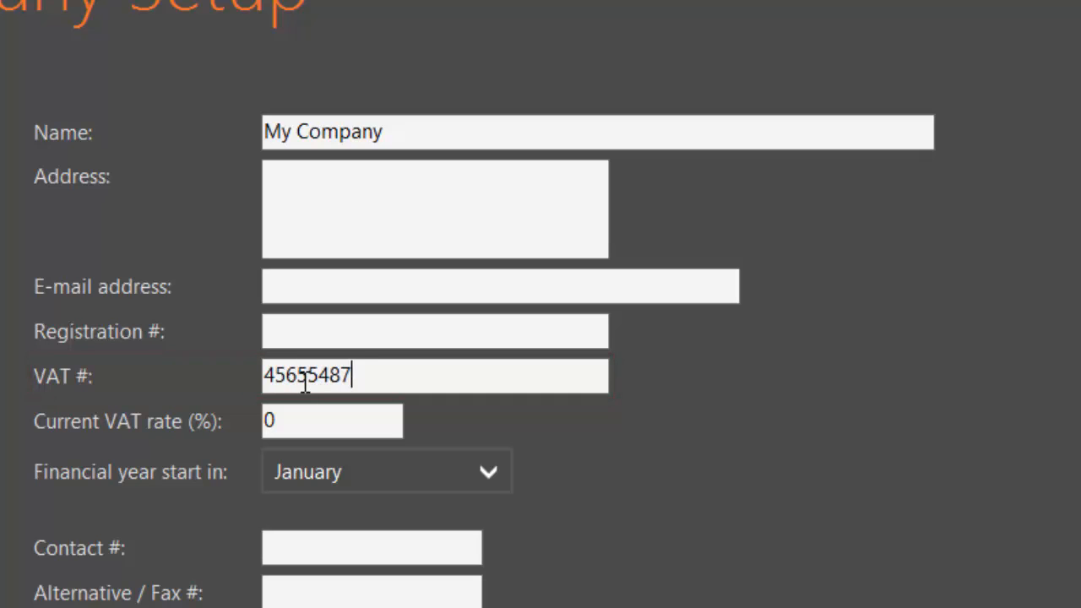
Clear the VAT number and set the current VAT rate to 14%
{"action": "left_click_drag", "start_coordinate": [374, 376], "coordinate": [264, 376]}
{"action": "key", "text": "BackSpace"}
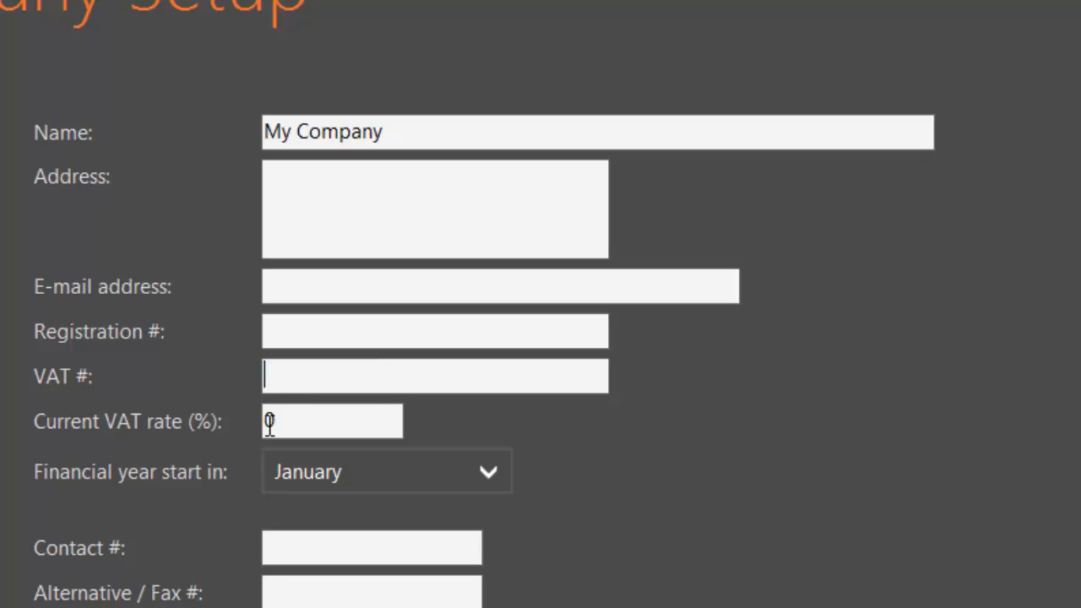
{"action": "left_click_drag", "start_coordinate": [283, 423], "coordinate": [264, 421]}
{"action": "type", "text": "14"}
Set the financial year start to February and enter the company contact number
{"action": "left_click", "coordinate": [462, 471]}
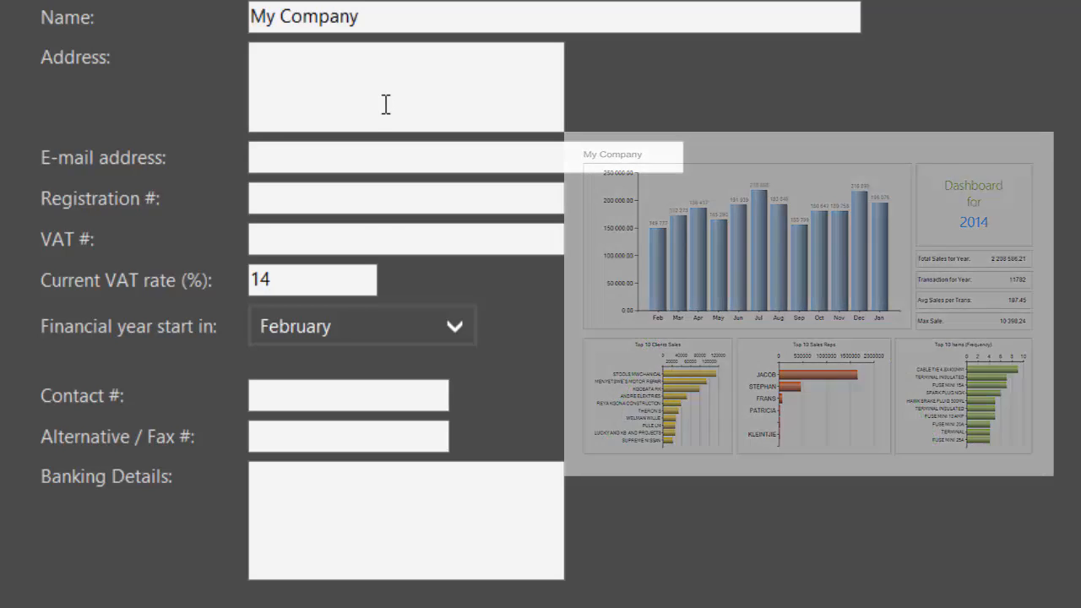
{"action": "left_click", "coordinate": [356, 396]}
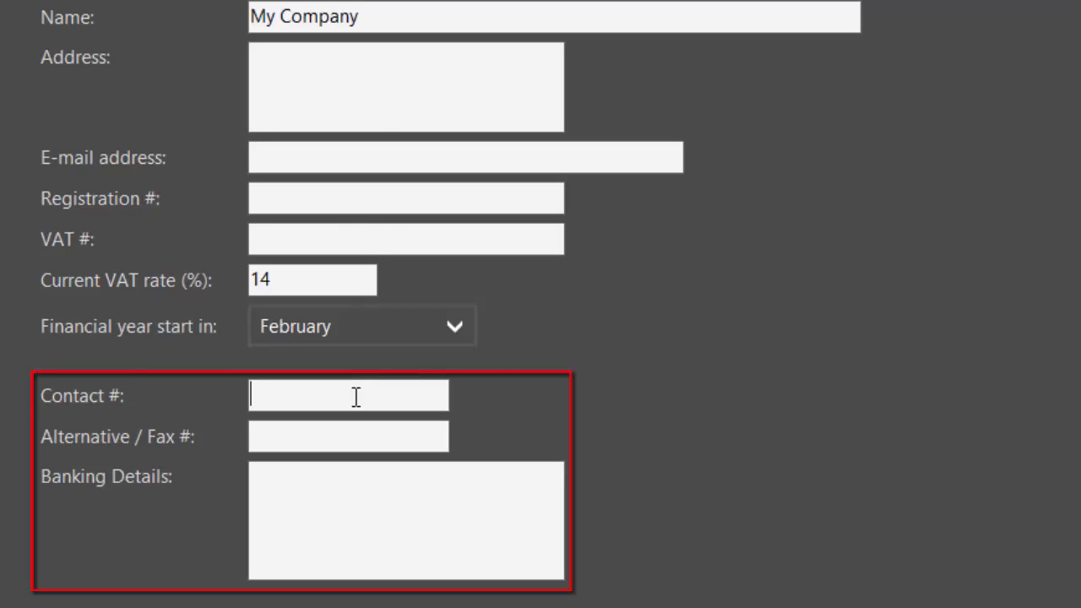
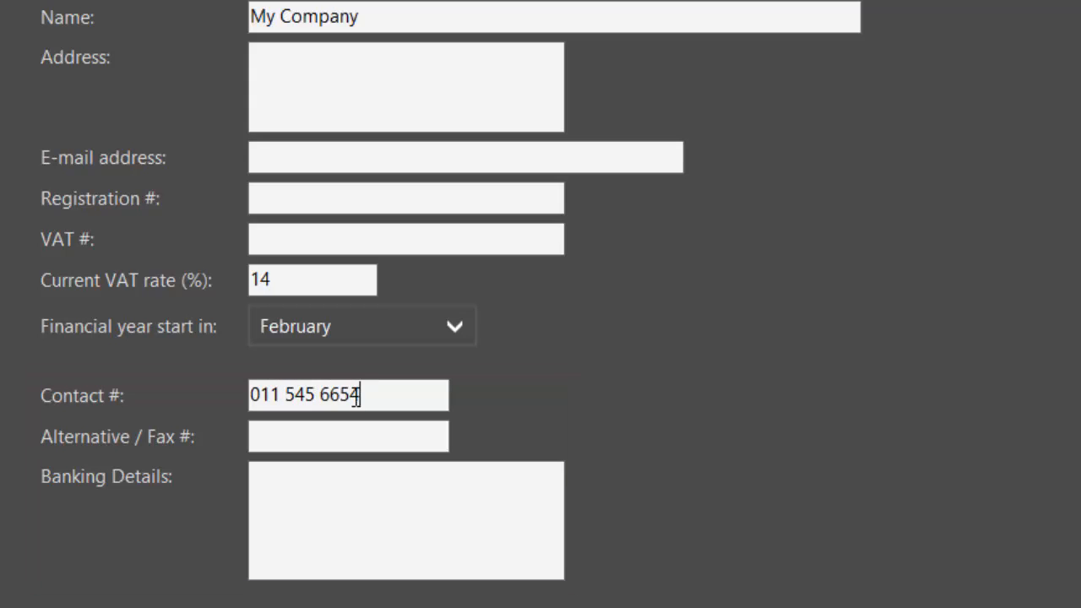
Keep A4 as the default document size, remove the sample logo, and browse the Logos folder
{"action": "scroll", "coordinate": [329, 595], "scroll_direction": "down", "scroll_amount": 5}
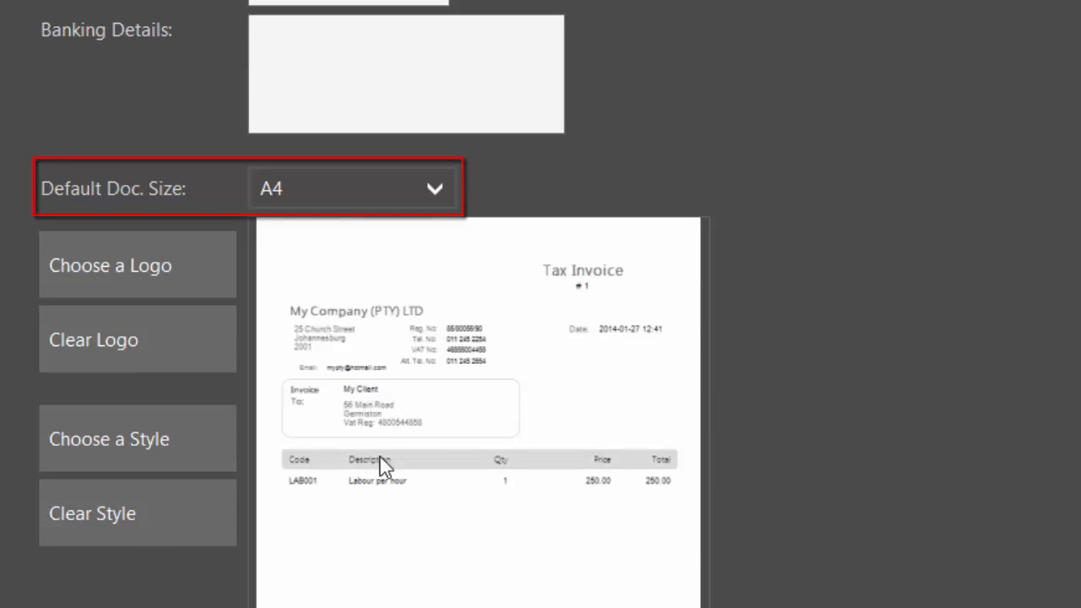
{"action": "left_click", "coordinate": [428, 186]}
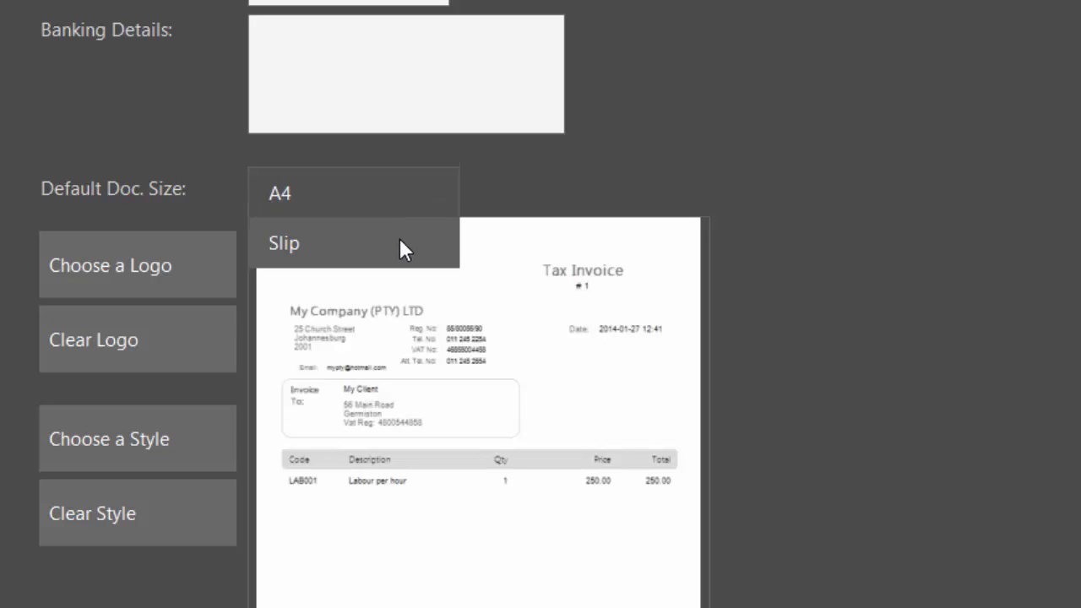
{"action": "left_click", "coordinate": [417, 199]}
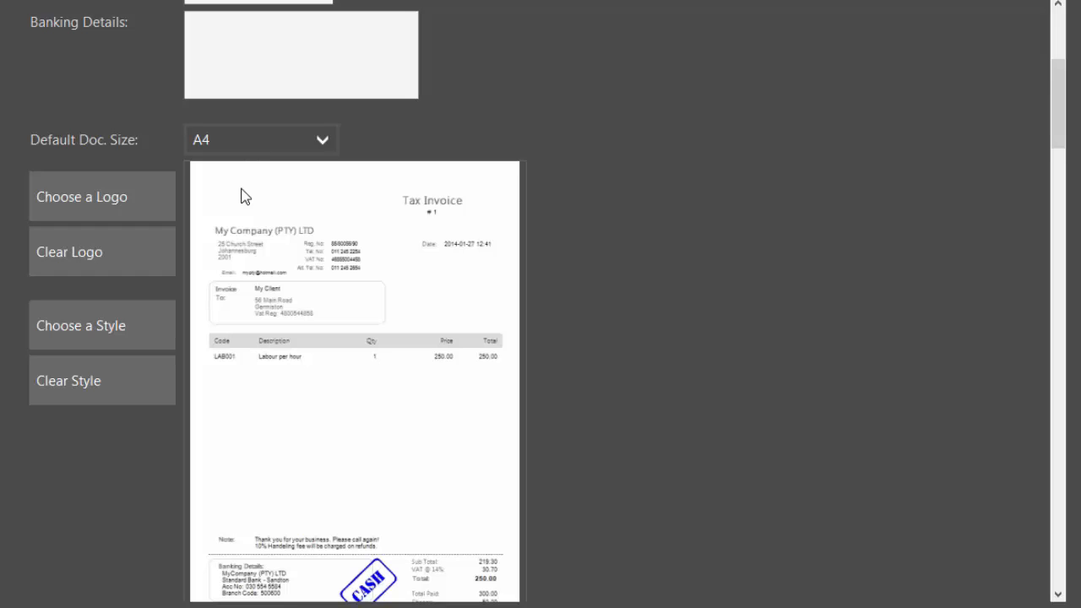
{"action": "left_click", "coordinate": [123, 200]}
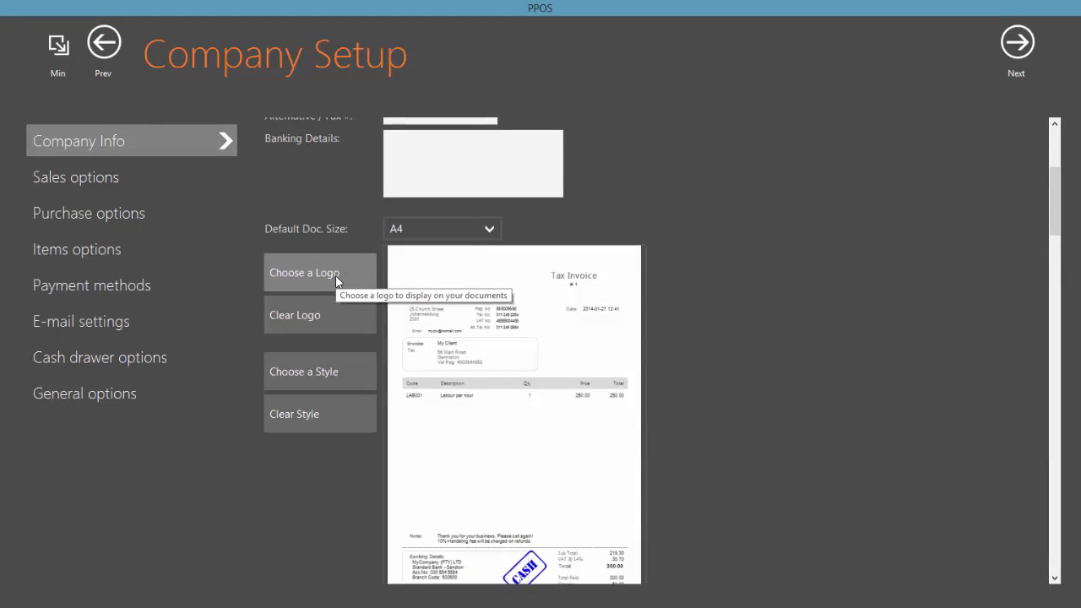
{"action": "left_click", "coordinate": [335, 277]}
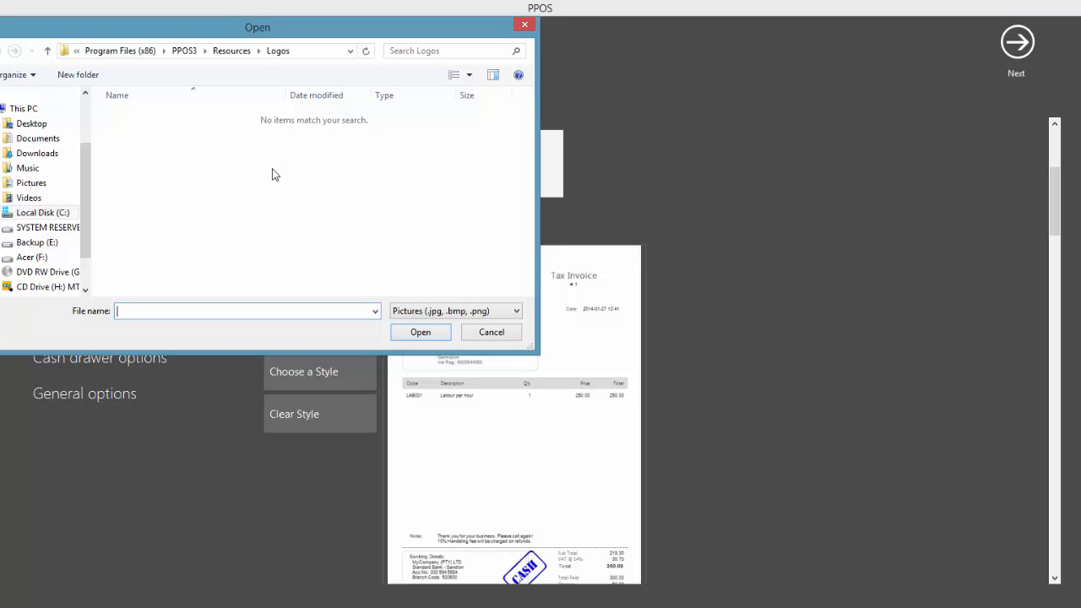
Cancel the logo picker, apply the Modern 10 invoice style, then clear it back to default
{"action": "left_click", "coordinate": [490, 332]}
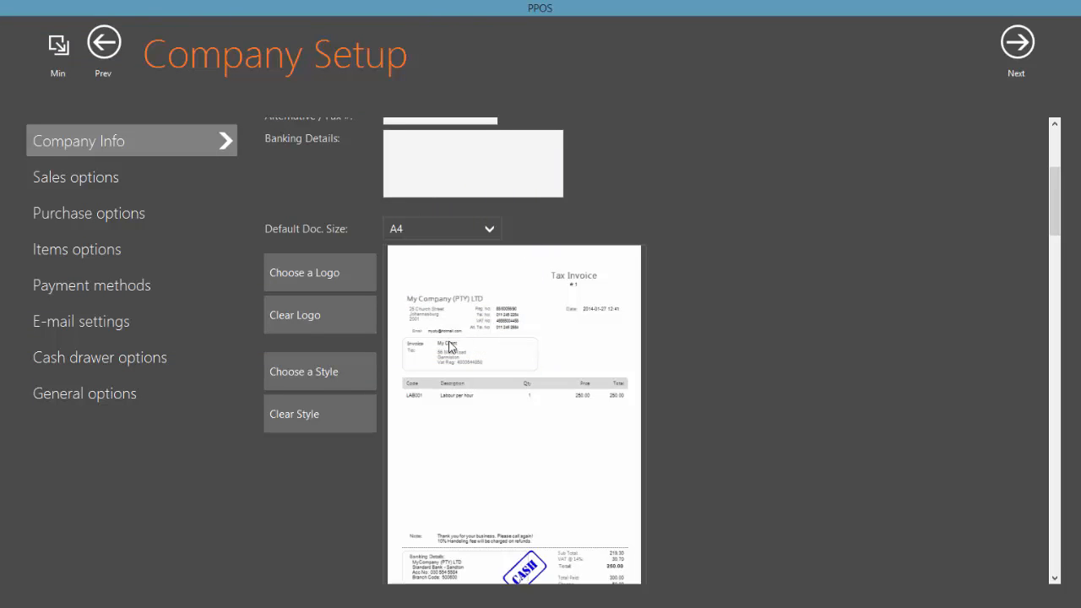
{"action": "left_click", "coordinate": [343, 373]}
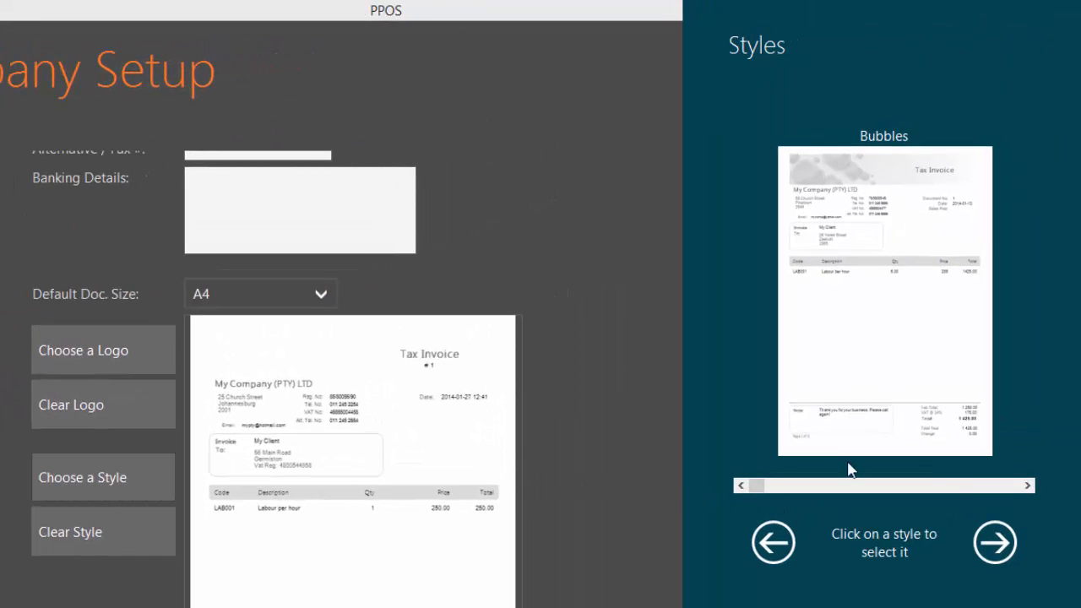
{"action": "left_click", "coordinate": [1001, 544]}
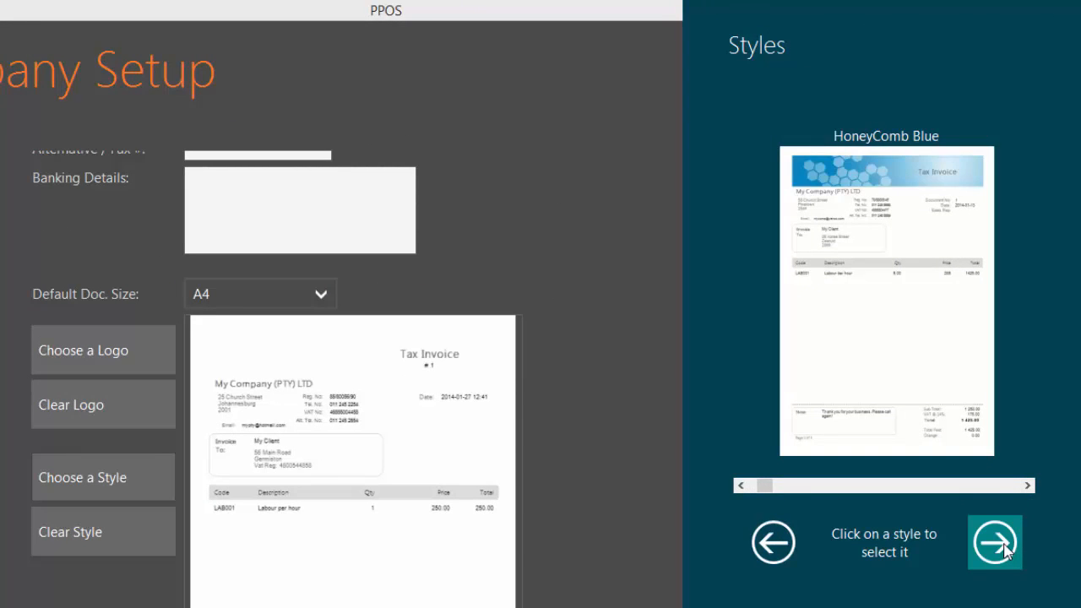
{"action": "left_click", "coordinate": [1005, 548]}
{"action": "left_click", "coordinate": [1005, 549]}
{"action": "left_click", "coordinate": [1005, 549]}
{"action": "left_click", "coordinate": [1005, 548]}
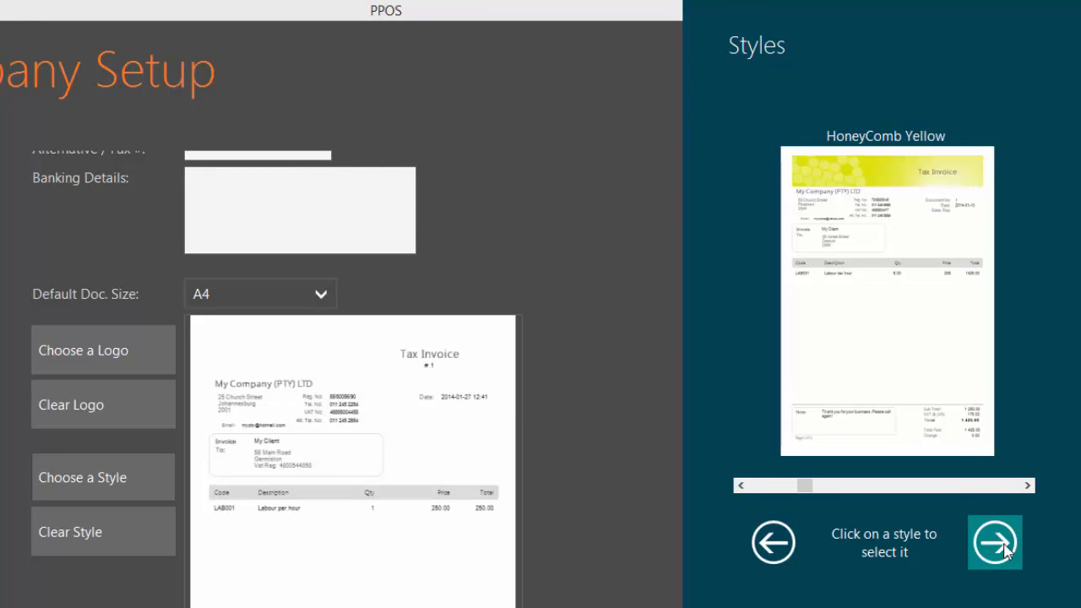
{"action": "left_click", "coordinate": [1005, 549]}
{"action": "left_click", "coordinate": [1005, 549]}
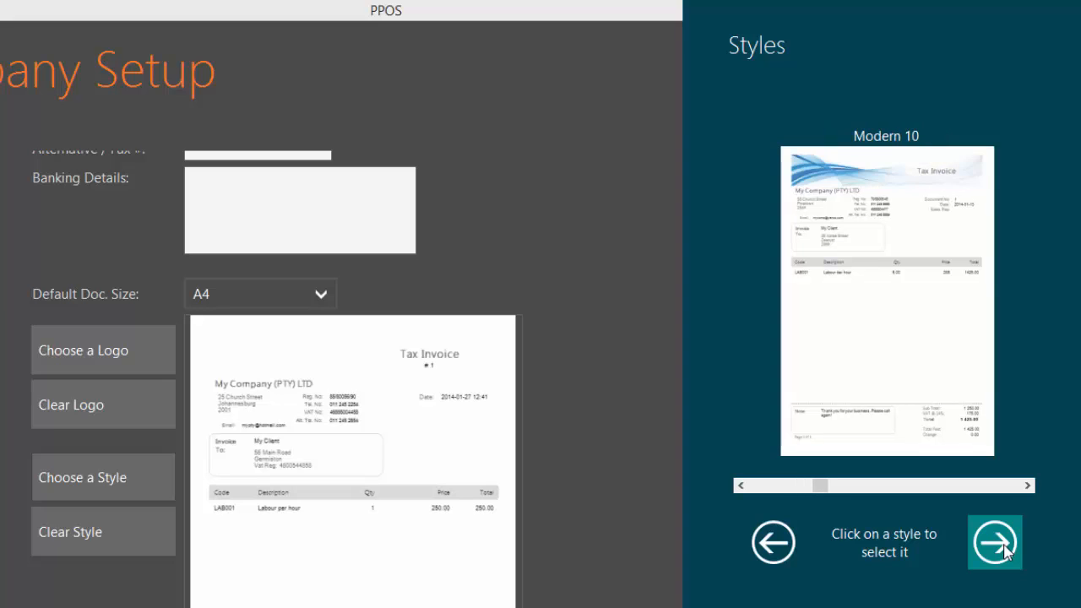
{"action": "left_click", "coordinate": [900, 318]}
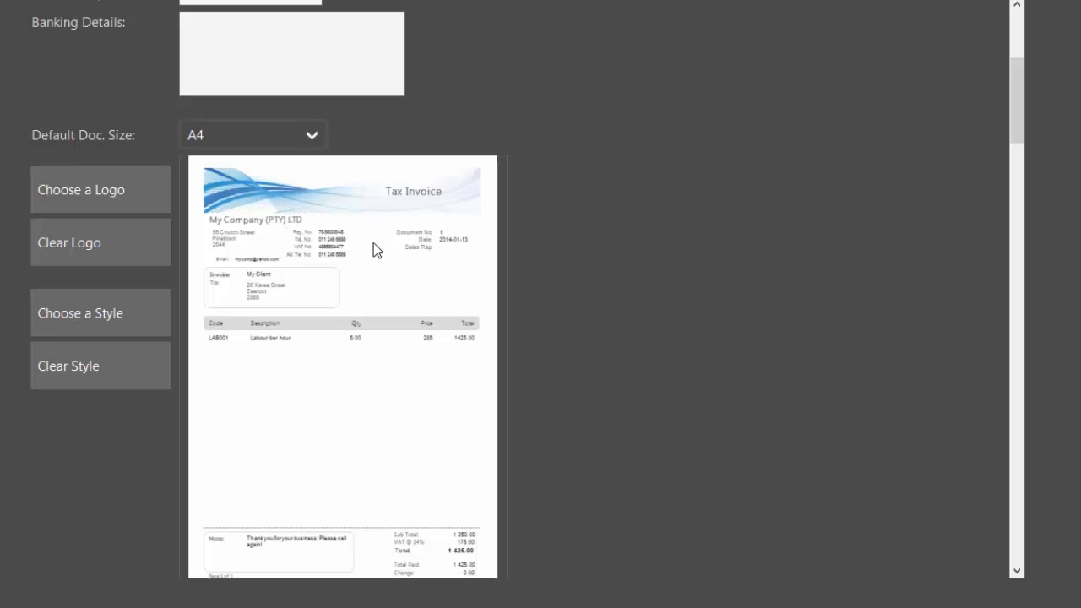
{"action": "left_click", "coordinate": [126, 366]}
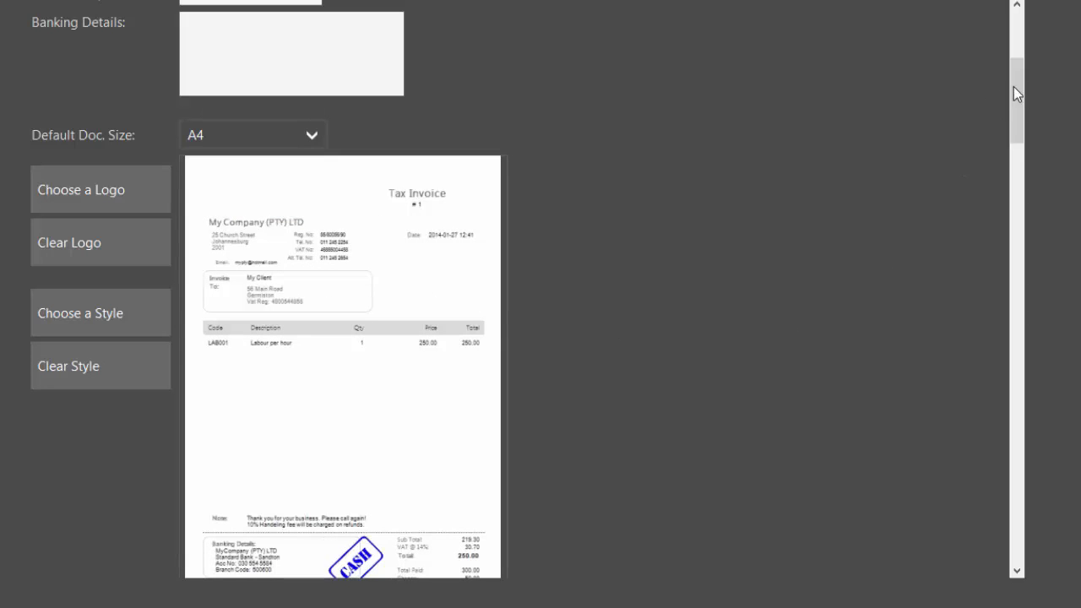
Try the brown, teal and black colour themes, then return to the grey theme
{"action": "left_click_drag", "start_coordinate": [1015, 93], "coordinate": [1015, 131]}
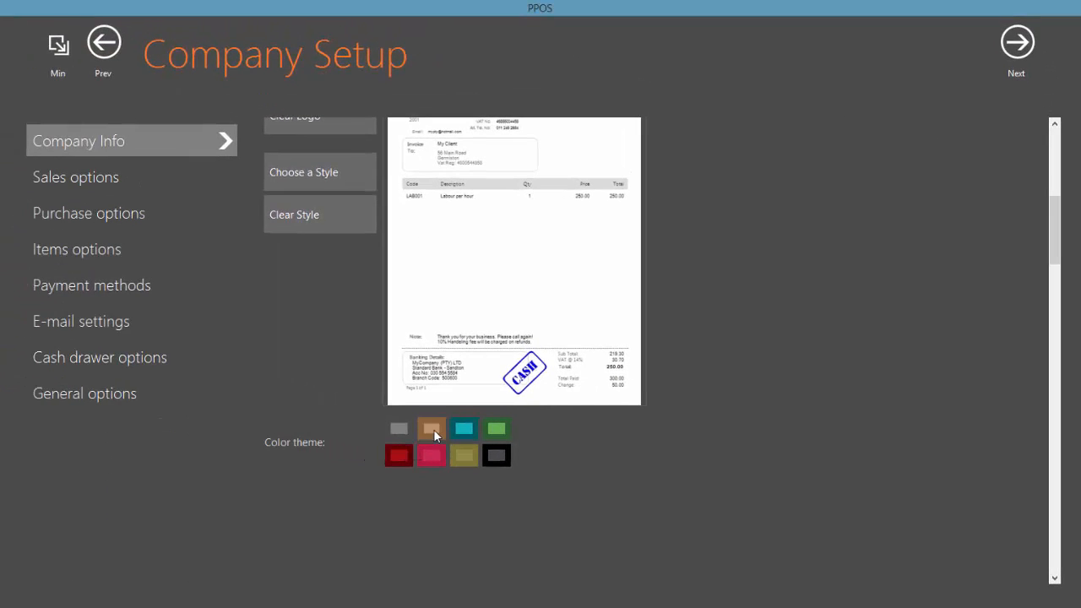
{"action": "left_click", "coordinate": [433, 429]}
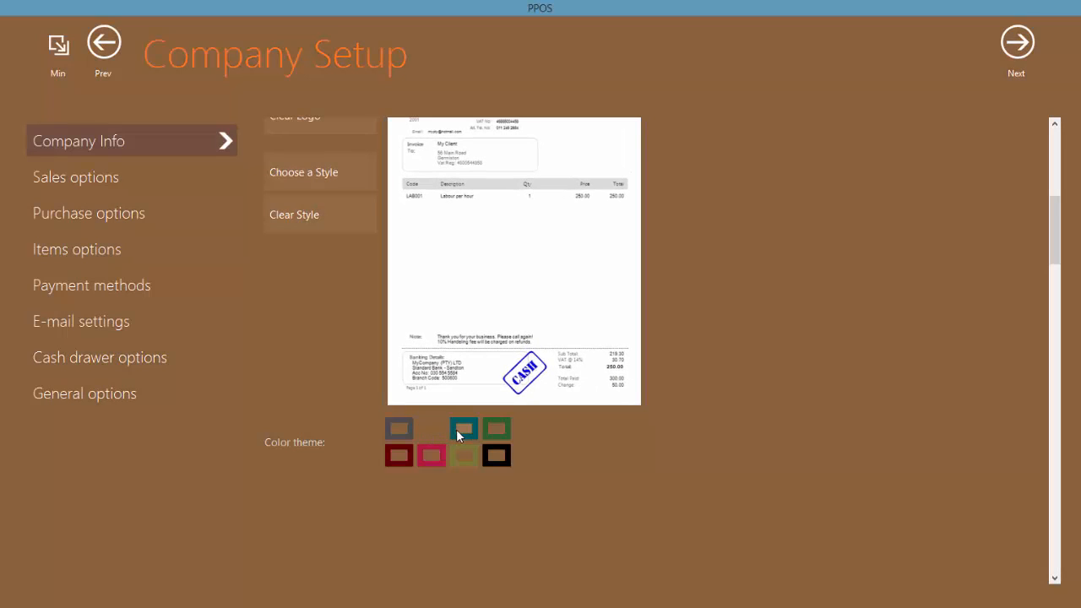
{"action": "left_click", "coordinate": [456, 429]}
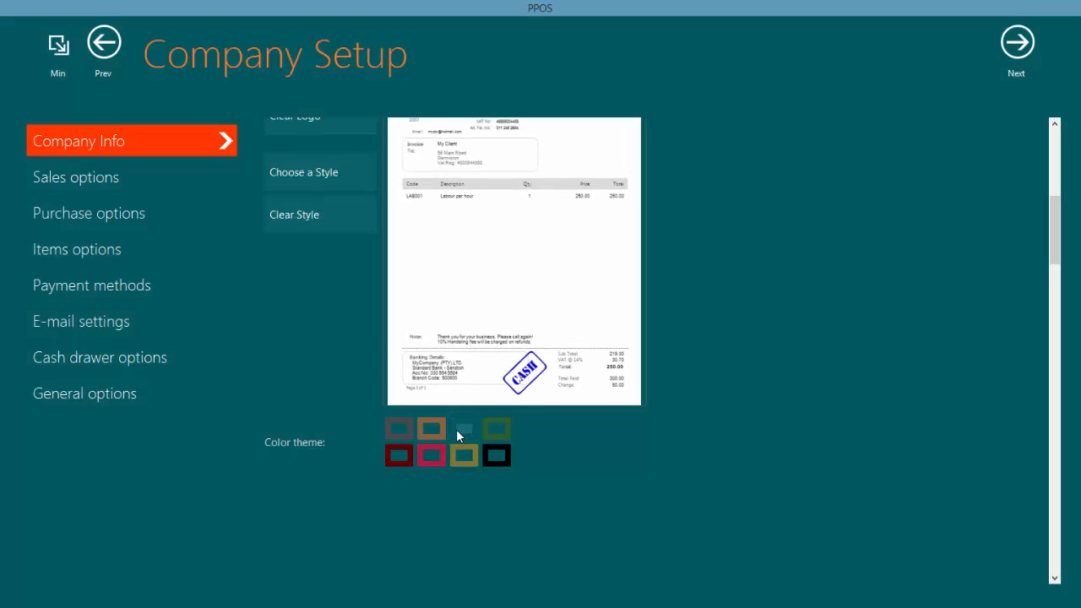
{"action": "left_click", "coordinate": [488, 456]}
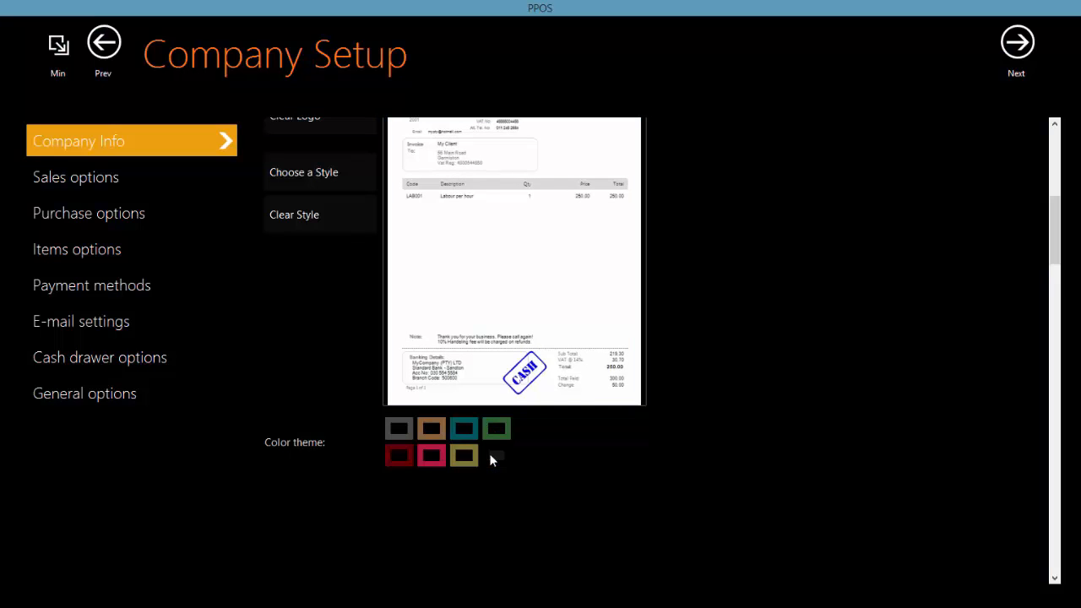
{"action": "left_click", "coordinate": [403, 427]}
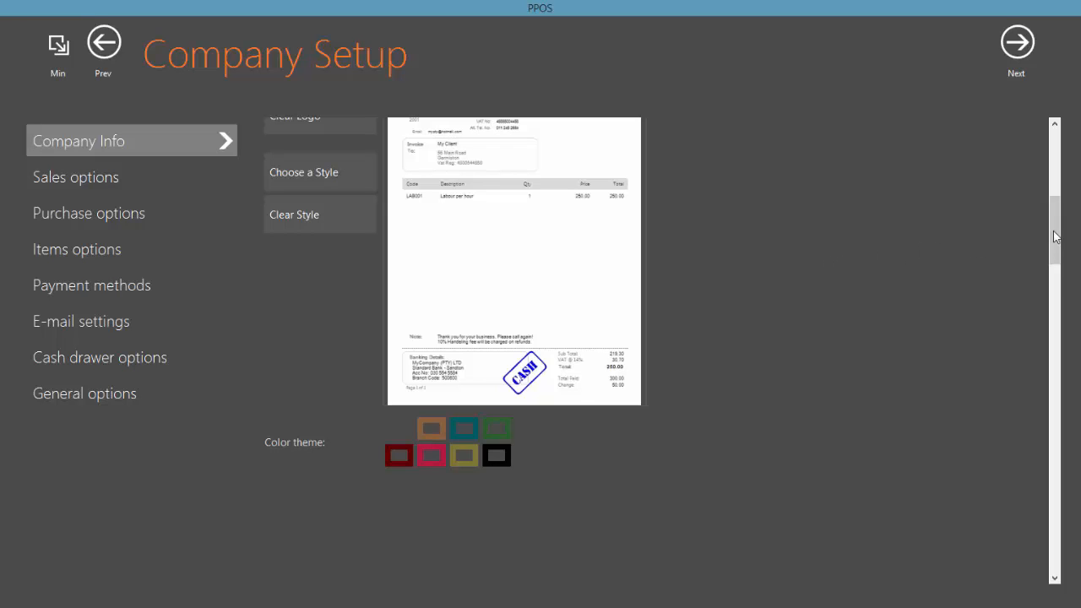
{"action": "left_click_drag", "start_coordinate": [1056, 237], "coordinate": [1055, 165]}
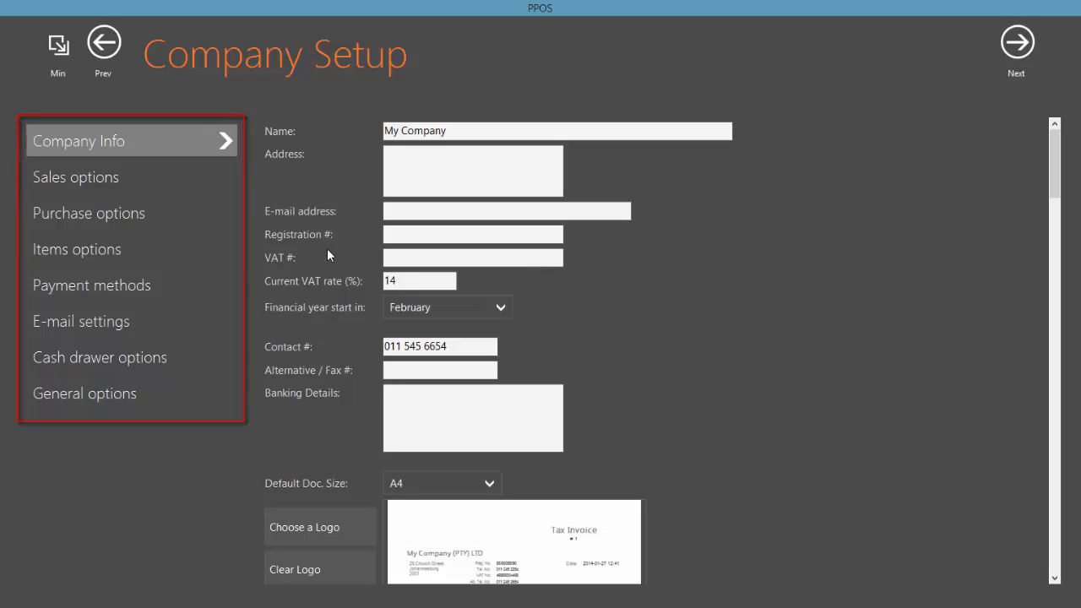
{"action": "left_click", "coordinate": [135, 178]}
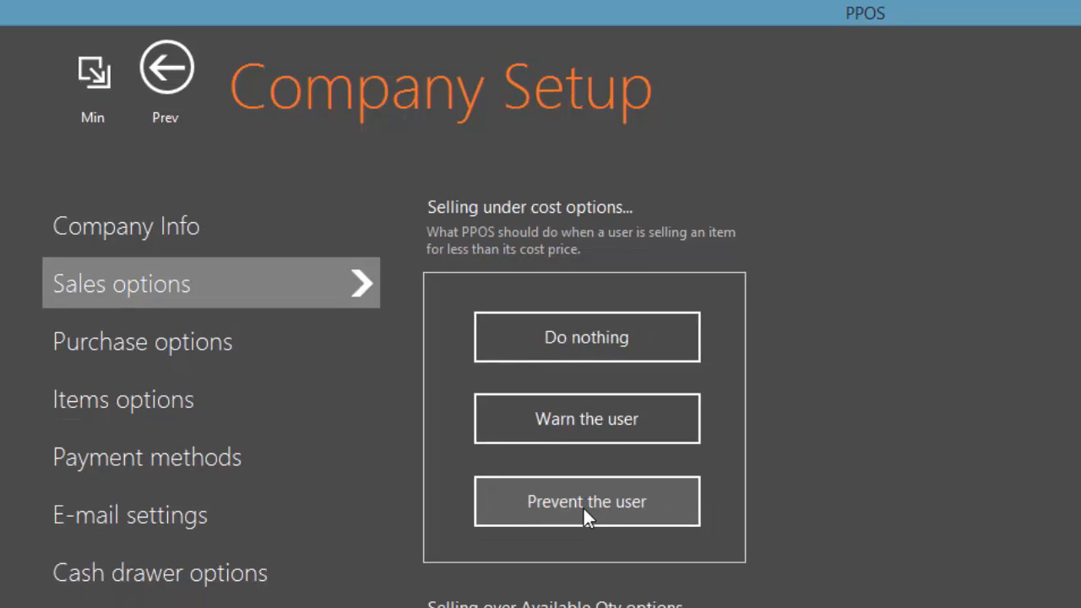
Set Selling over Available Qty to Do nothing
{"action": "scroll", "coordinate": [599, 522], "scroll_direction": "down", "scroll_amount": 4}
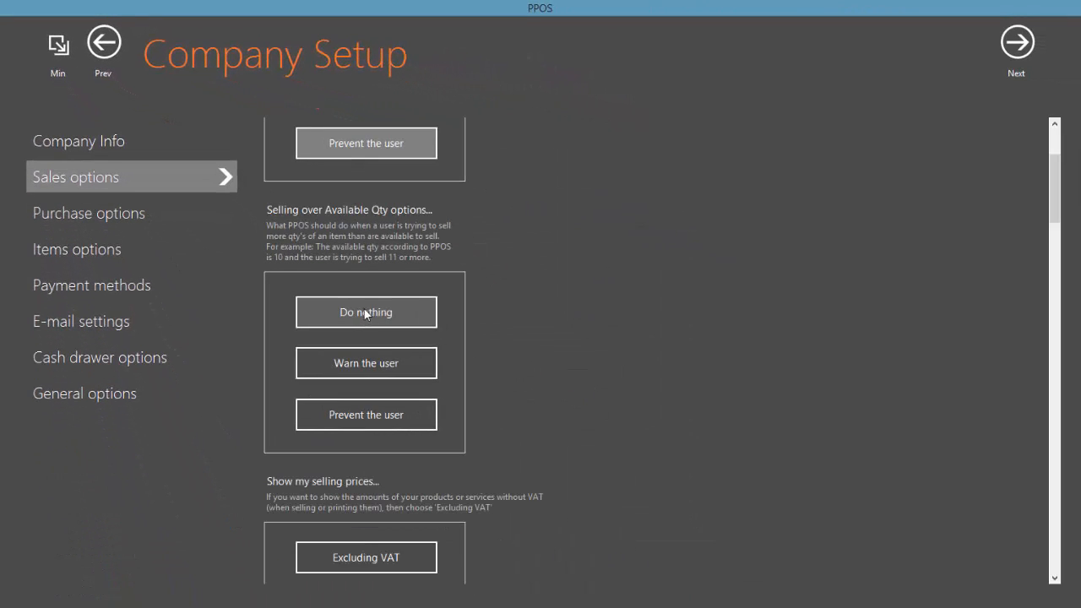
{"action": "left_click", "coordinate": [366, 314]}
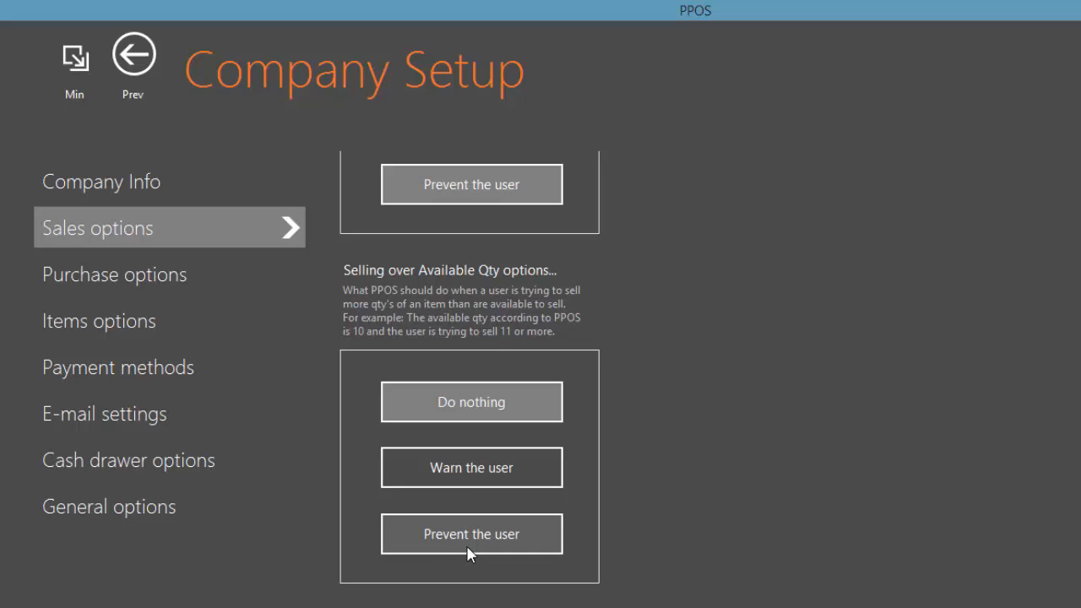
{"action": "scroll", "coordinate": [470, 553], "scroll_direction": "down", "scroll_amount": 4}
{"action": "scroll", "coordinate": [468, 554], "scroll_direction": "down", "scroll_amount": 3}
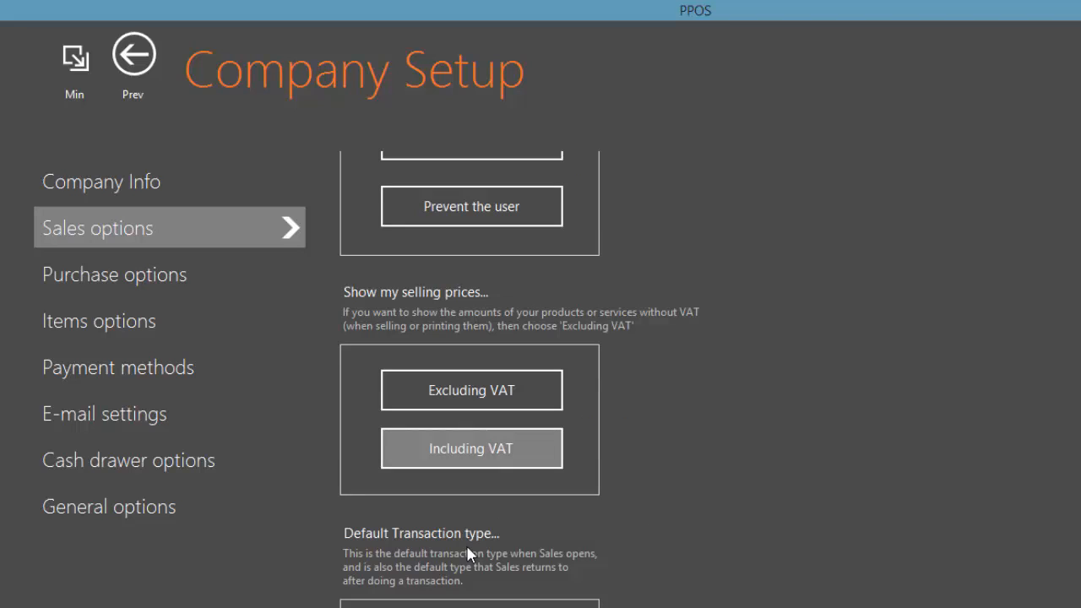
{"action": "scroll", "coordinate": [466, 542], "scroll_direction": "down", "scroll_amount": 3}
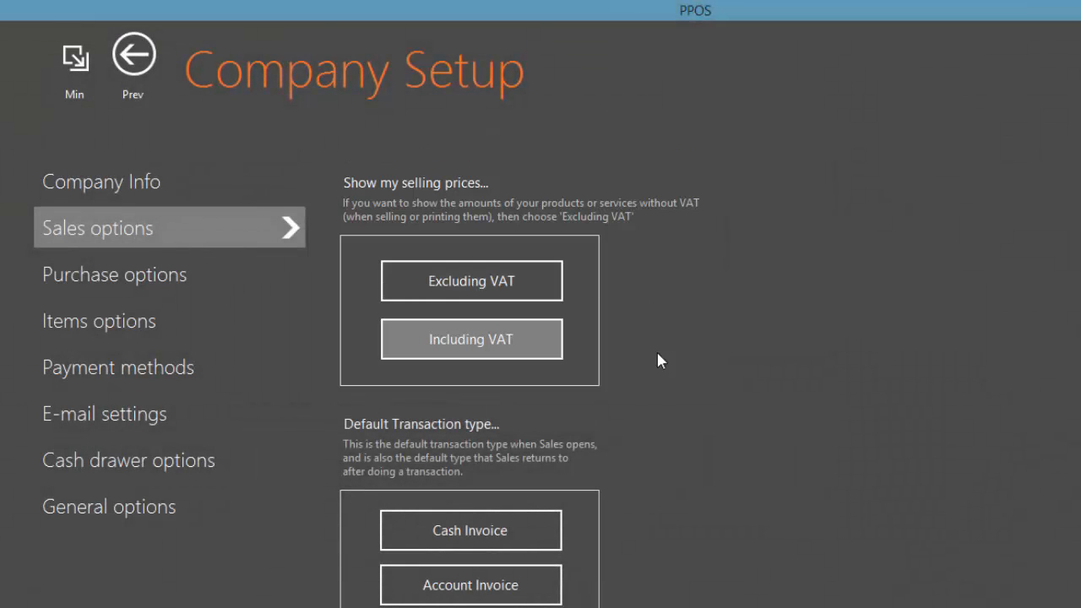
{"action": "scroll", "coordinate": [448, 441], "scroll_direction": "down", "scroll_amount": 3}
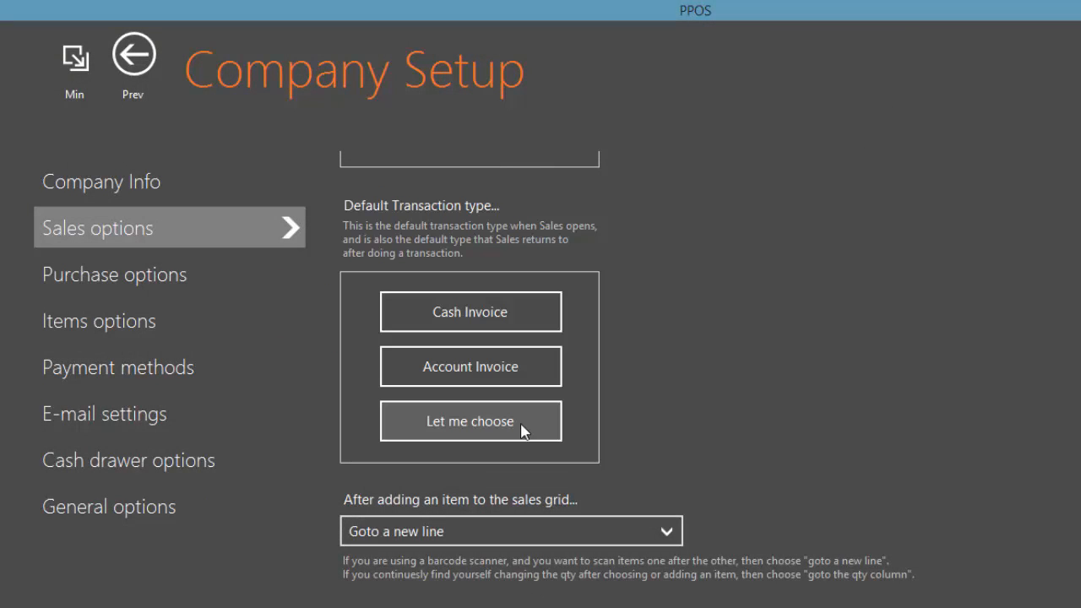
{"action": "scroll", "coordinate": [521, 426], "scroll_direction": "down", "scroll_amount": 5}
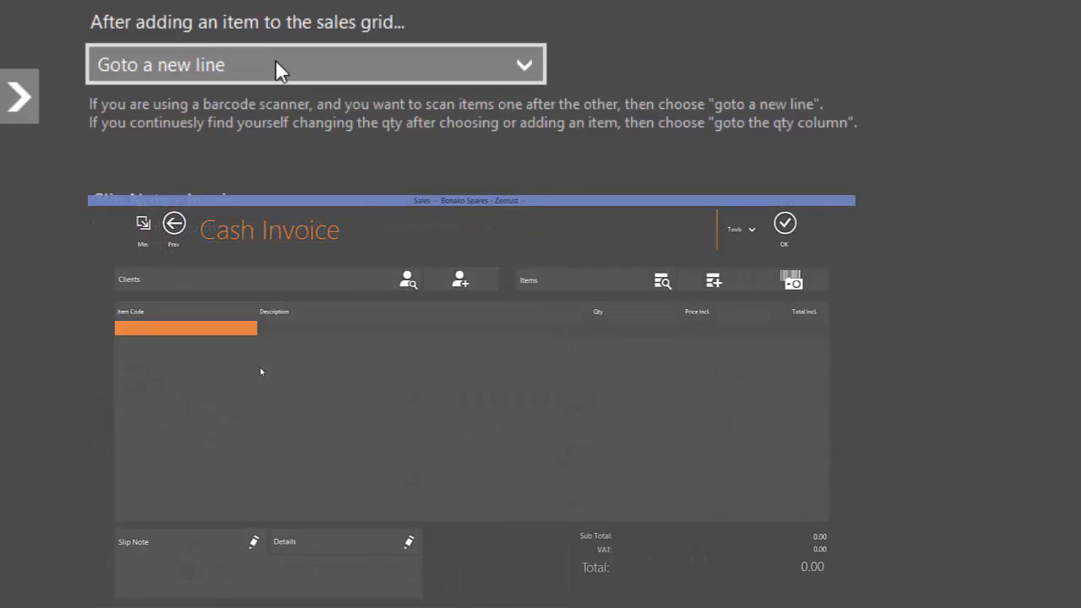
{"action": "left_click", "coordinate": [277, 63]}
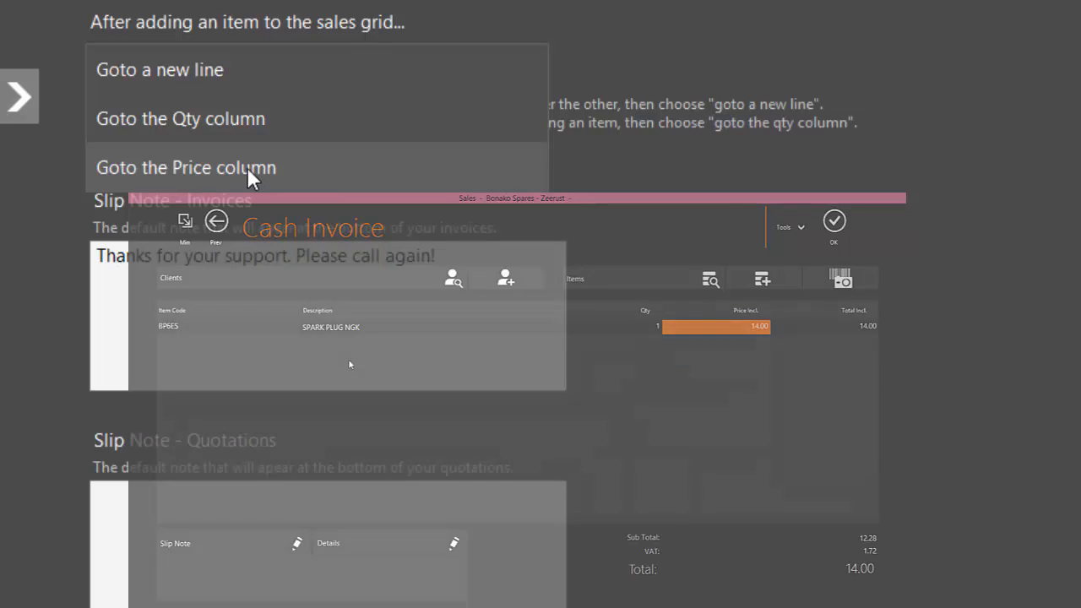
{"action": "left_click", "coordinate": [232, 72]}
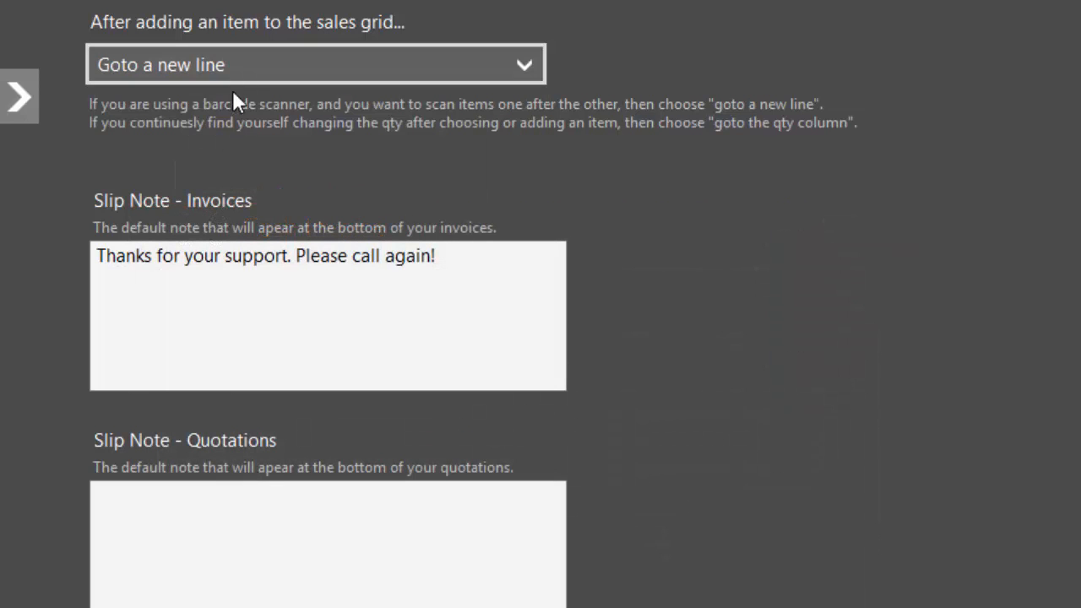
Keep A4 cash invoice slips, printing them after each transaction and then e-mailing them
{"action": "scroll", "coordinate": [240, 178], "scroll_direction": "down", "scroll_amount": 3}
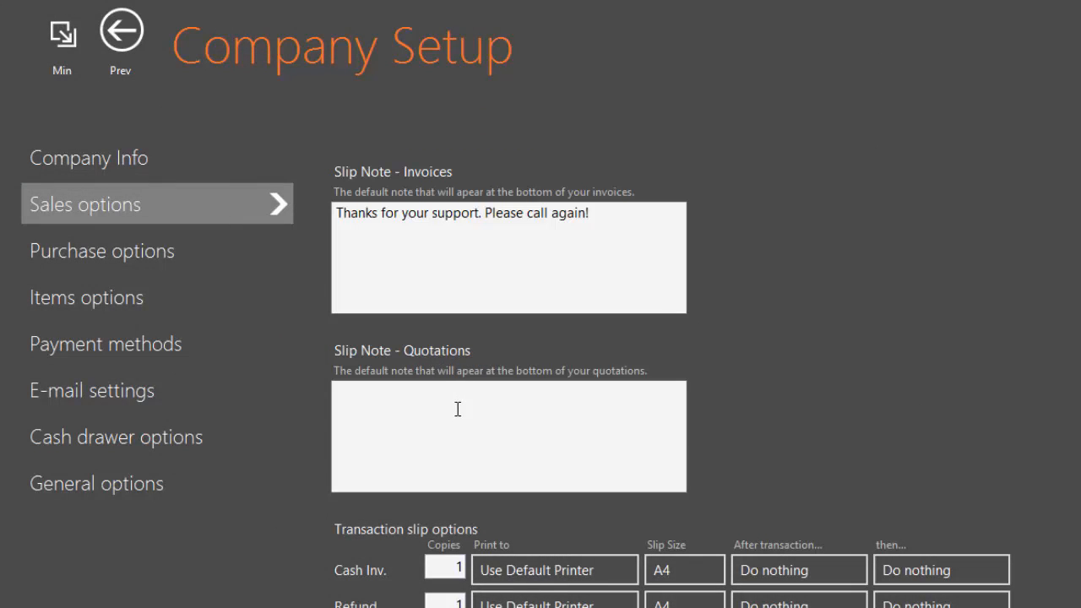
{"action": "scroll", "coordinate": [457, 409], "scroll_direction": "down", "scroll_amount": 3}
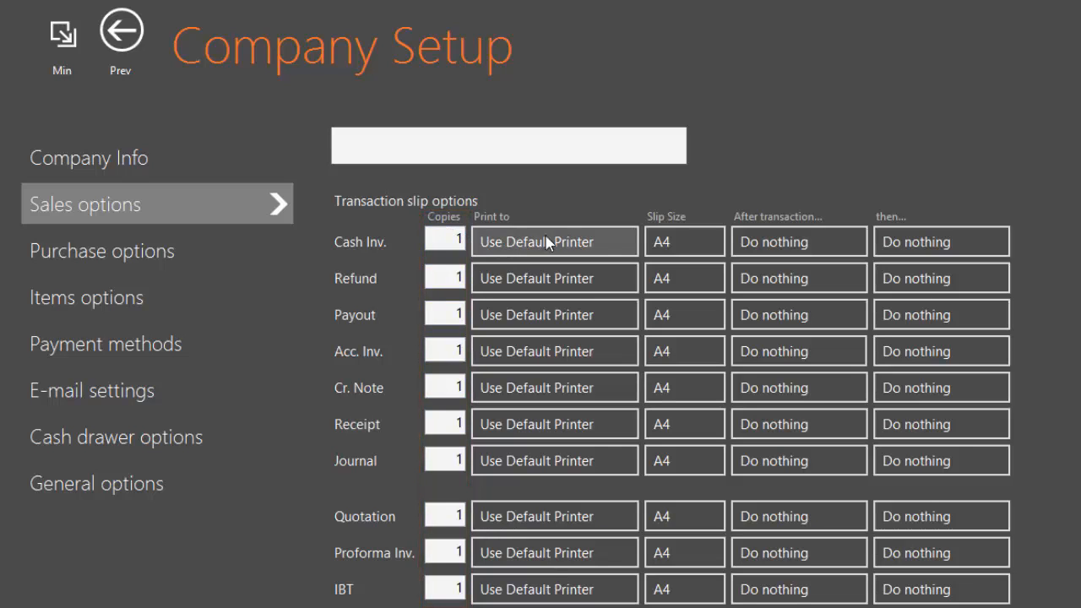
{"action": "left_click", "coordinate": [675, 245]}
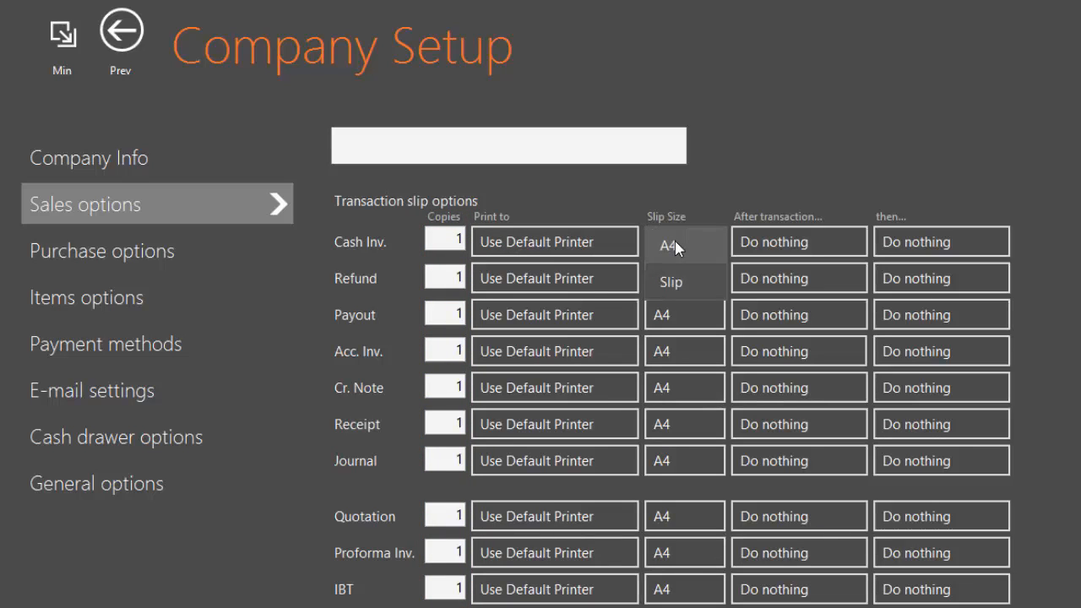
{"action": "left_click", "coordinate": [696, 242]}
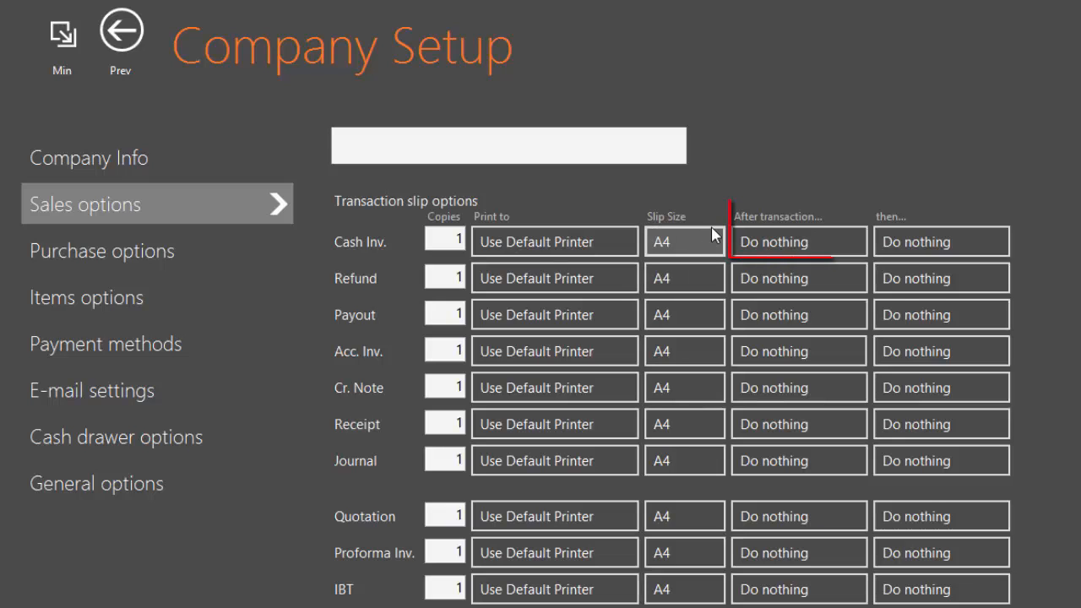
{"action": "left_click", "coordinate": [836, 245]}
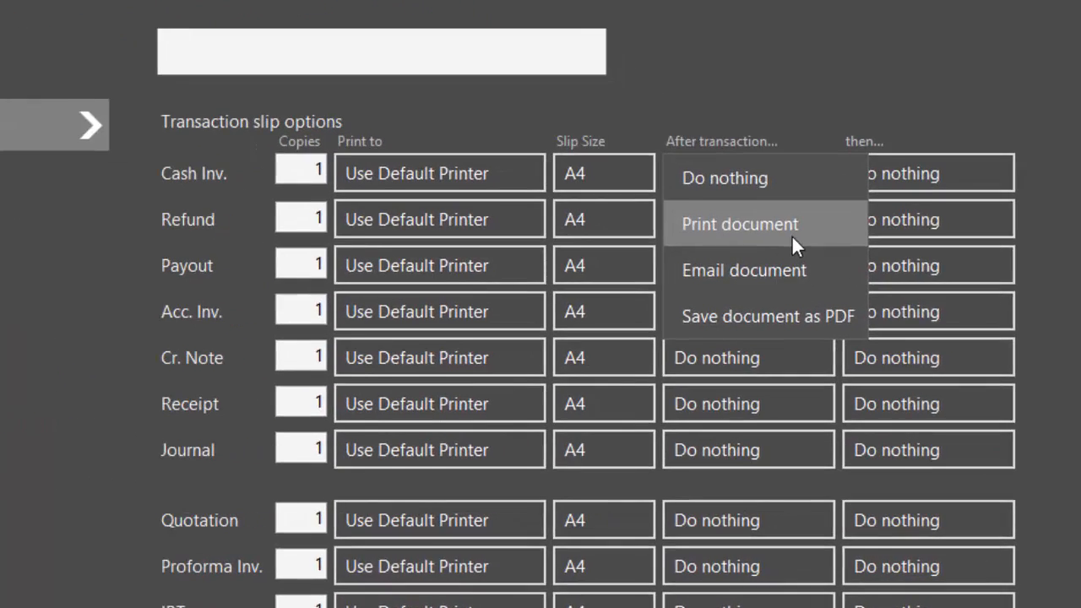
{"action": "left_click", "coordinate": [791, 234]}
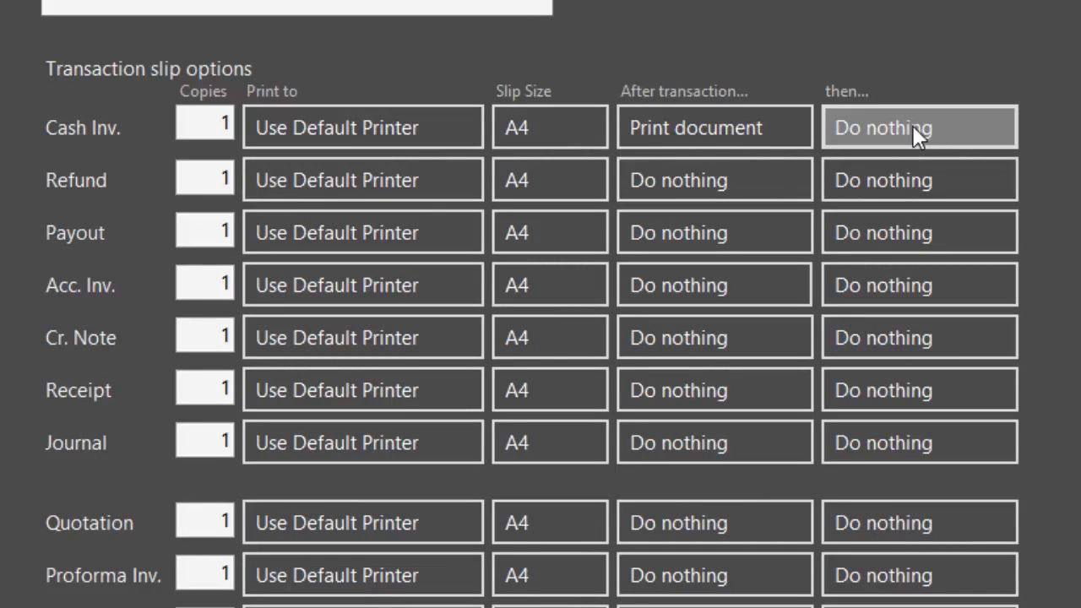
{"action": "left_click", "coordinate": [873, 128]}
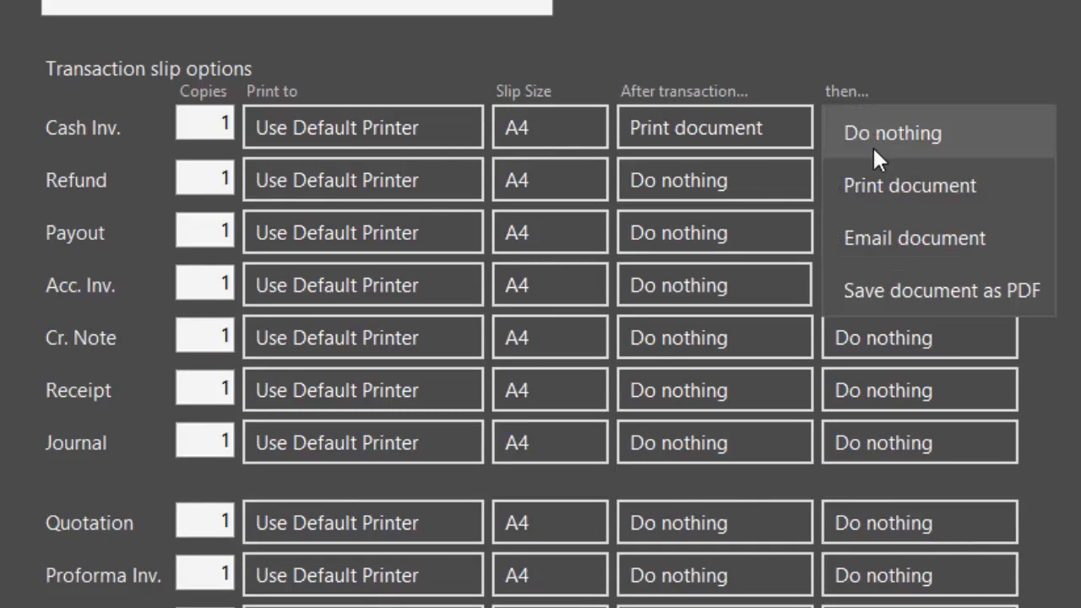
{"action": "left_click", "coordinate": [875, 235]}
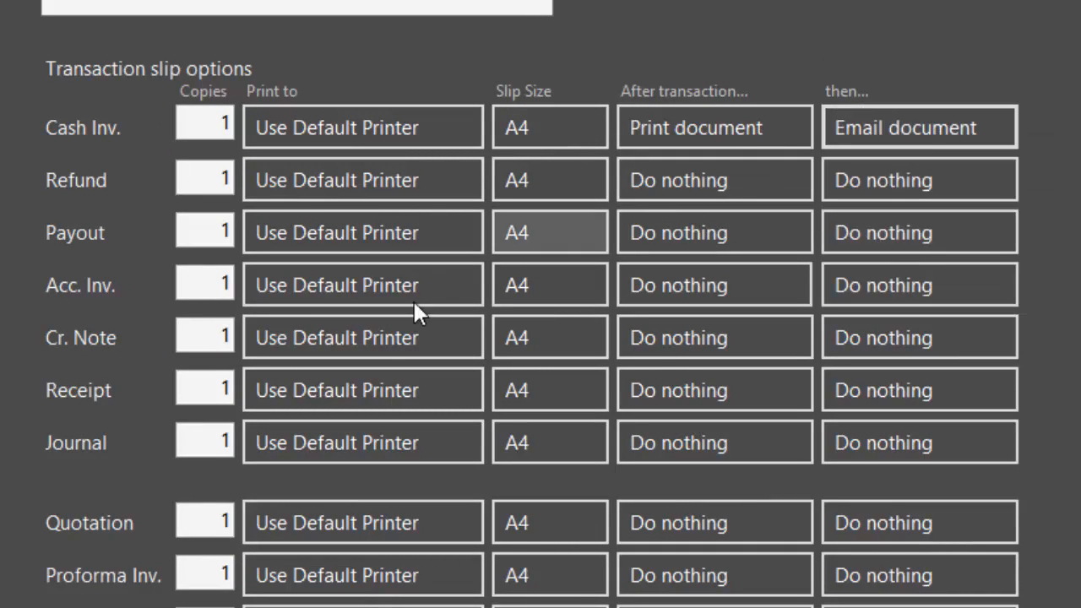
{"action": "scroll", "coordinate": [346, 456], "scroll_direction": "down", "scroll_amount": 2}
{"action": "scroll", "coordinate": [342, 507], "scroll_direction": "down", "scroll_amount": 8}
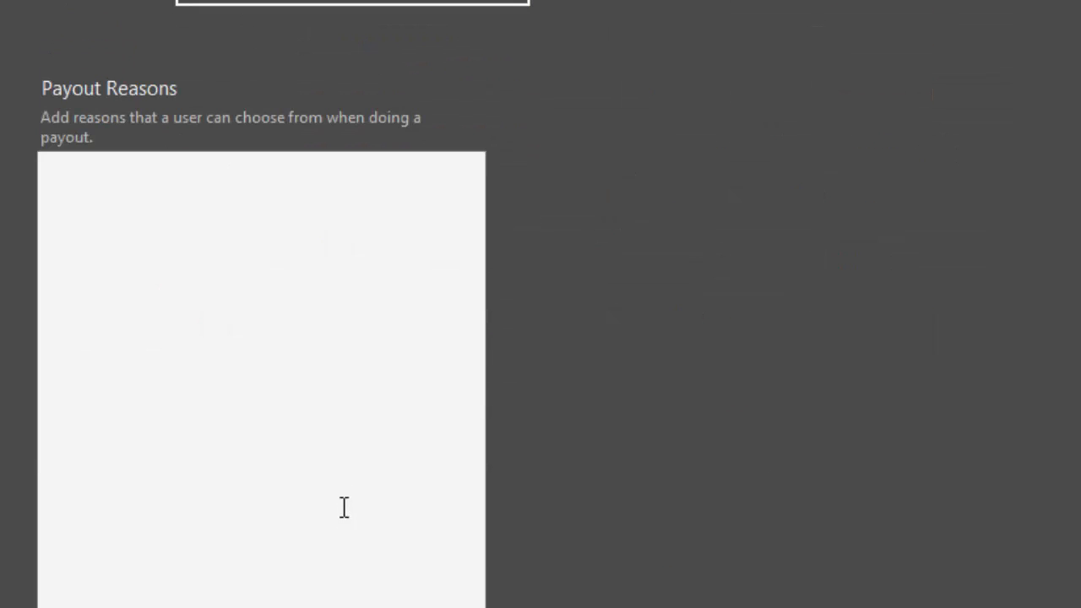
Enter Rent and Electricity on separate lines in the Payout Reasons box
{"action": "scroll", "coordinate": [343, 505], "scroll_direction": "down", "scroll_amount": 2}
{"action": "scroll", "coordinate": [343, 502], "scroll_direction": "up", "scroll_amount": 2}
{"action": "left_click", "coordinate": [142, 181]}
{"action": "type", "text": "Rent"}
{"action": "key", "text": "Return"}
{"action": "type", "text": "Electricity"}
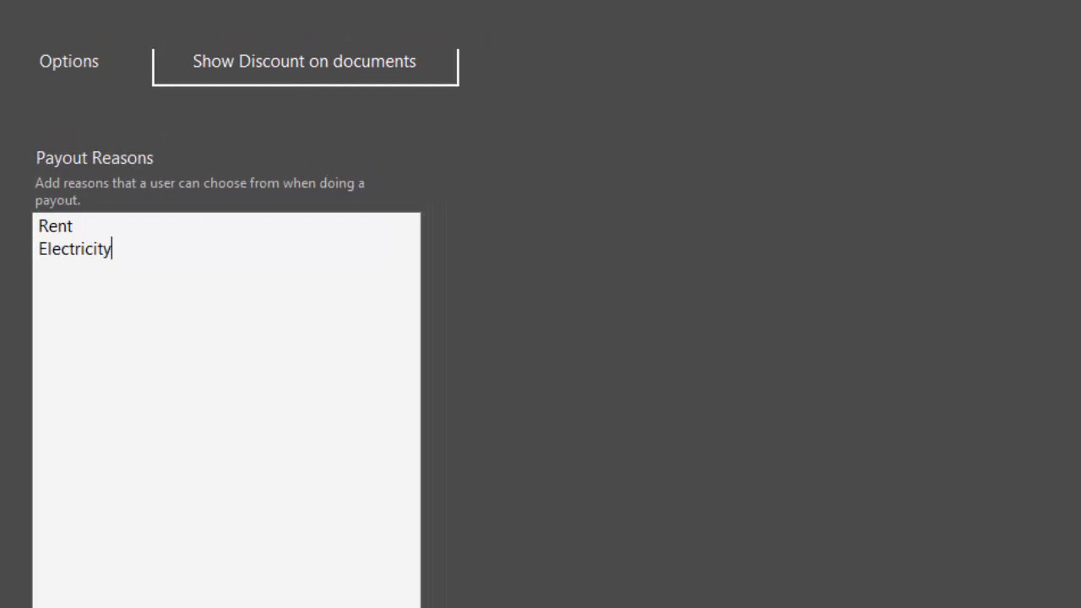
{"action": "scroll", "coordinate": [540, 327], "scroll_direction": "down", "scroll_amount": 10}
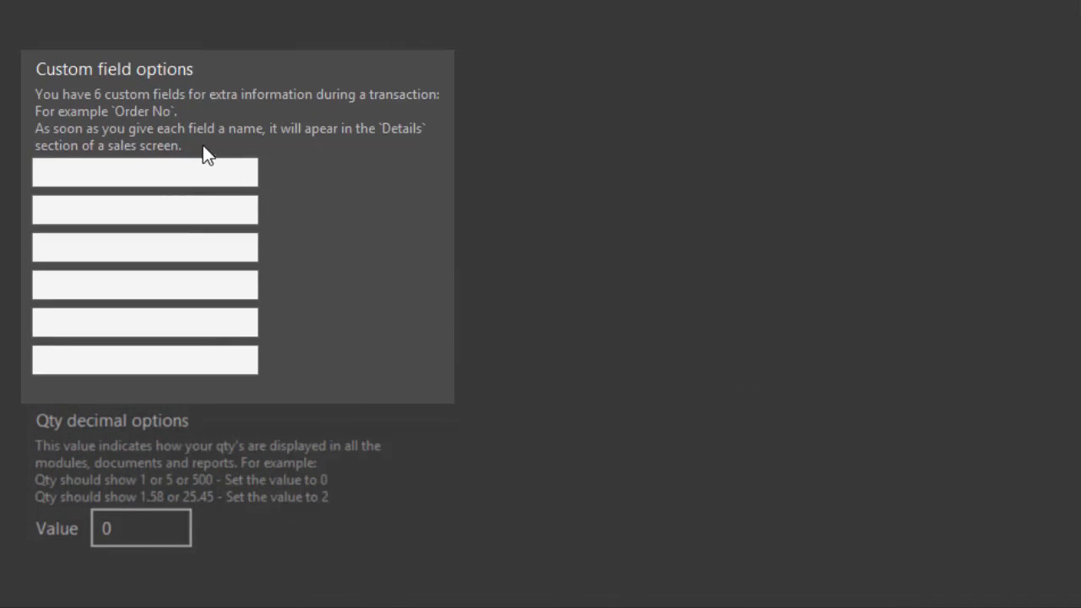
Name the first custom field 'Order No' and set the Qty decimal value to 1
{"action": "left_click", "coordinate": [132, 173]}
{"action": "type", "text": "Order No"}
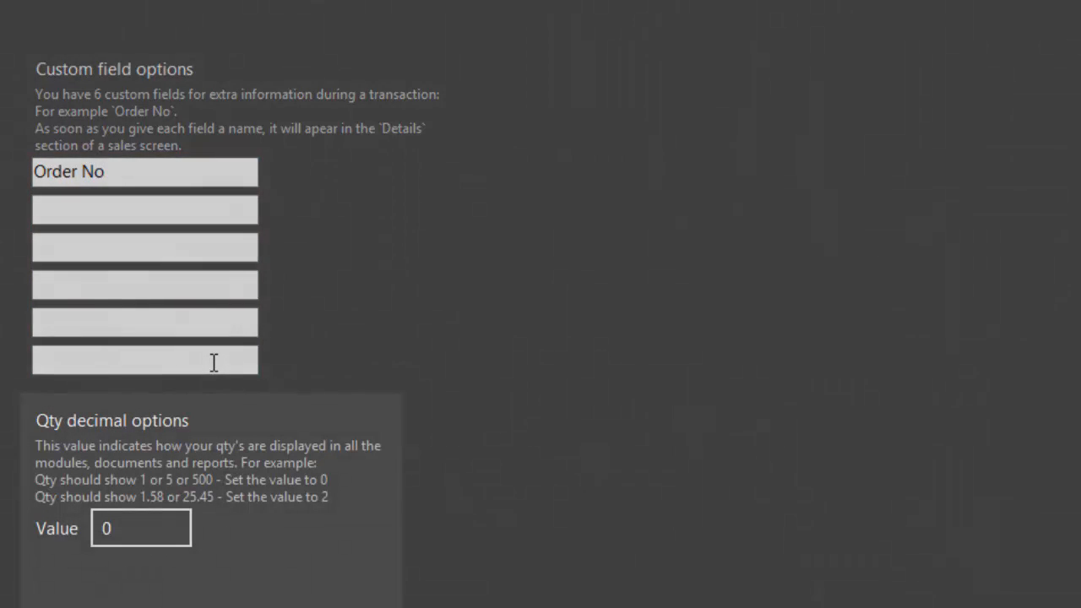
{"action": "left_click", "coordinate": [143, 524]}
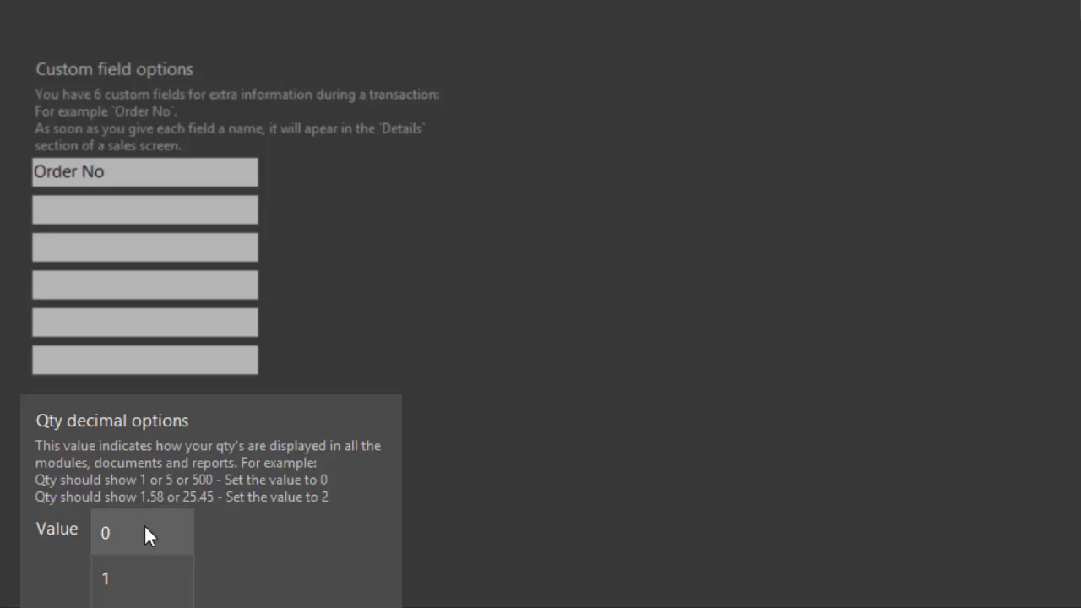
{"action": "left_click", "coordinate": [139, 578]}
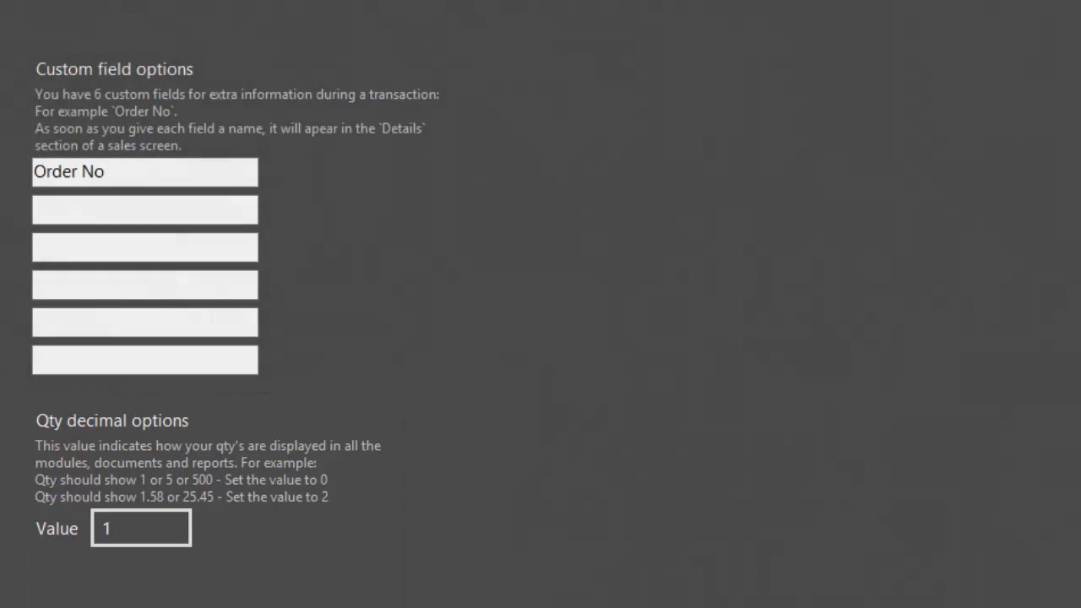
{"action": "scroll", "coordinate": [540, 304], "scroll_direction": "down", "scroll_amount": 6}
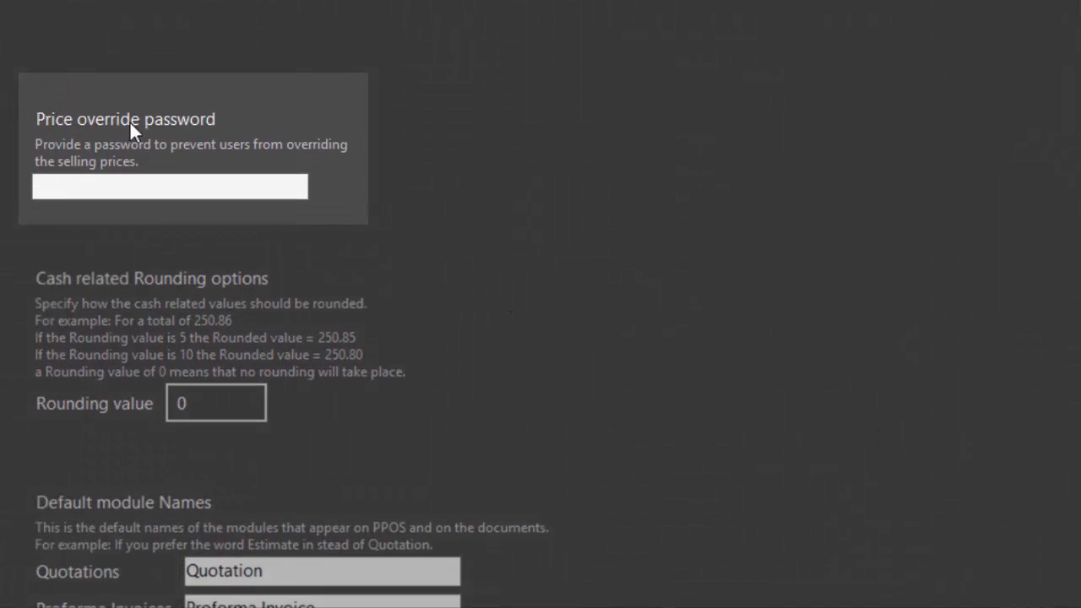
Enter a price override password and leave the cash rounding value at 0 after briefly trying 5
{"action": "left_click", "coordinate": [91, 187]}
{"action": "type", "text": "******"}
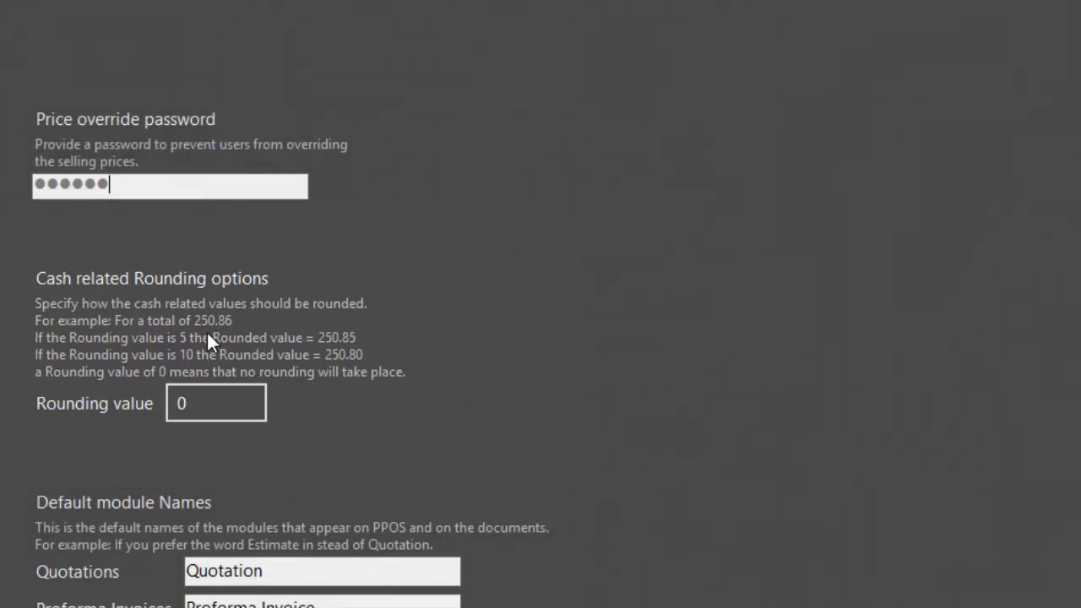
{"action": "left_click", "coordinate": [209, 405]}
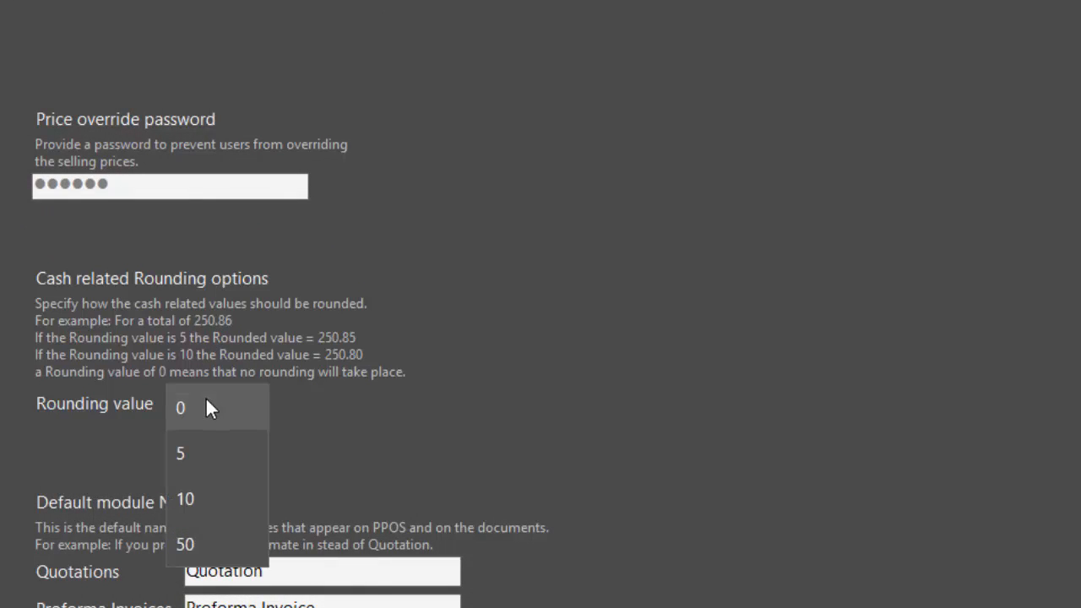
{"action": "left_click", "coordinate": [207, 456]}
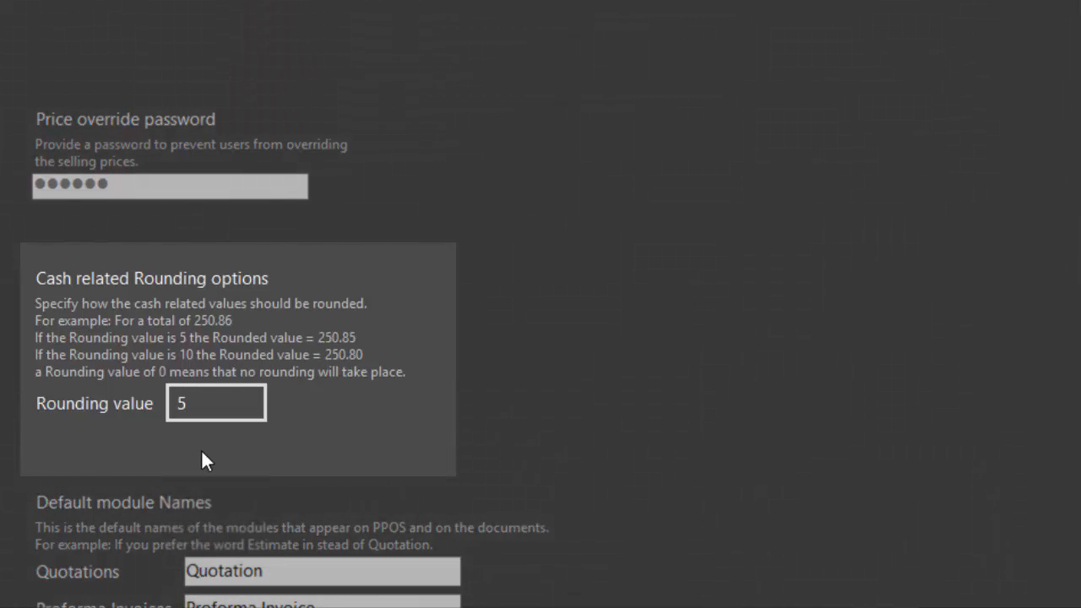
{"action": "left_click", "coordinate": [213, 405]}
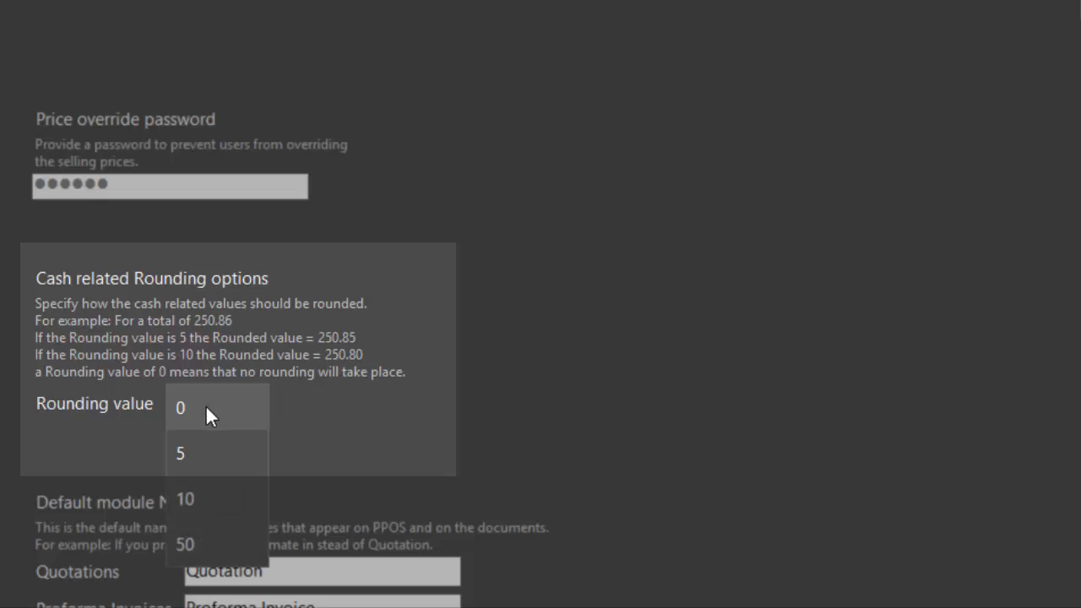
{"action": "left_click", "coordinate": [205, 408]}
{"action": "scroll", "coordinate": [206, 407], "scroll_direction": "down", "scroll_amount": 3}
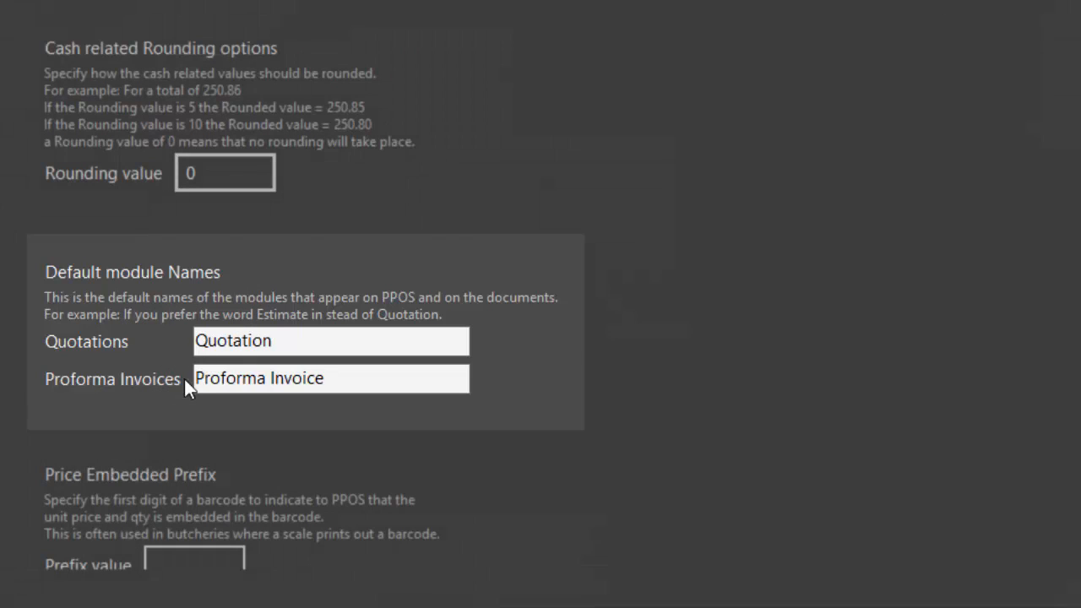
Replace the Quotations module name with 'Estimate' and Proforma Invoices with 'Sales Orders'
{"action": "scroll", "coordinate": [379, 253], "scroll_direction": "down", "scroll_amount": 3}
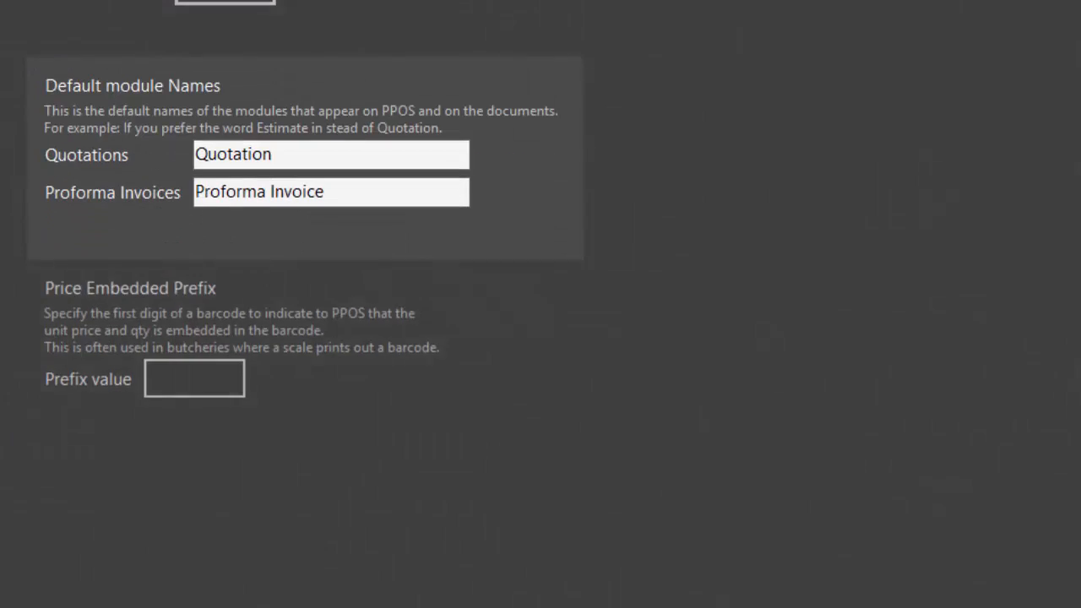
{"action": "left_click_drag", "start_coordinate": [283, 160], "coordinate": [164, 145]}
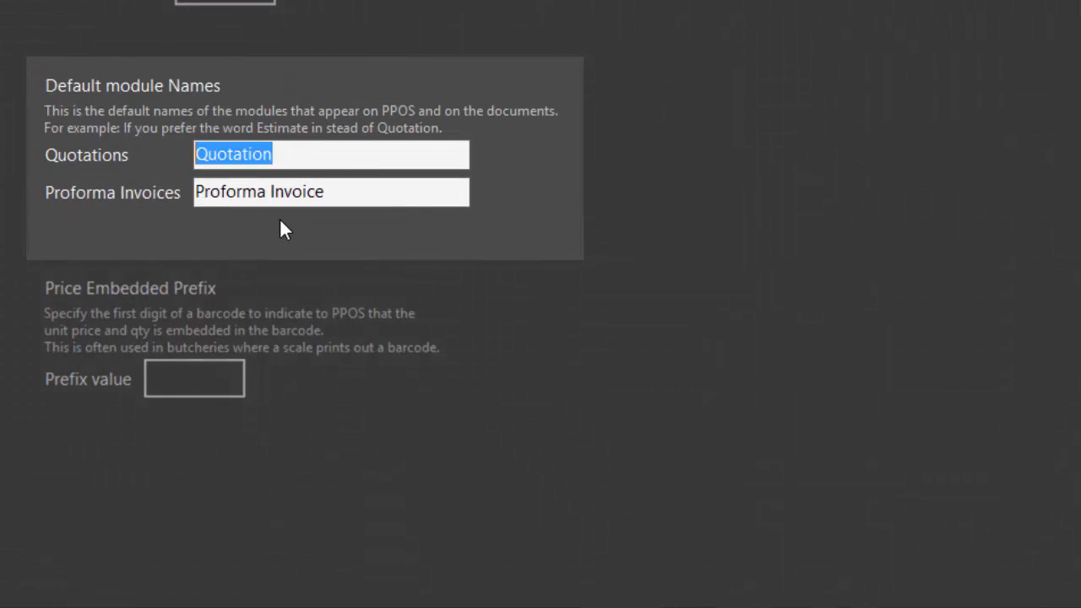
{"action": "type", "text": "Estim"}
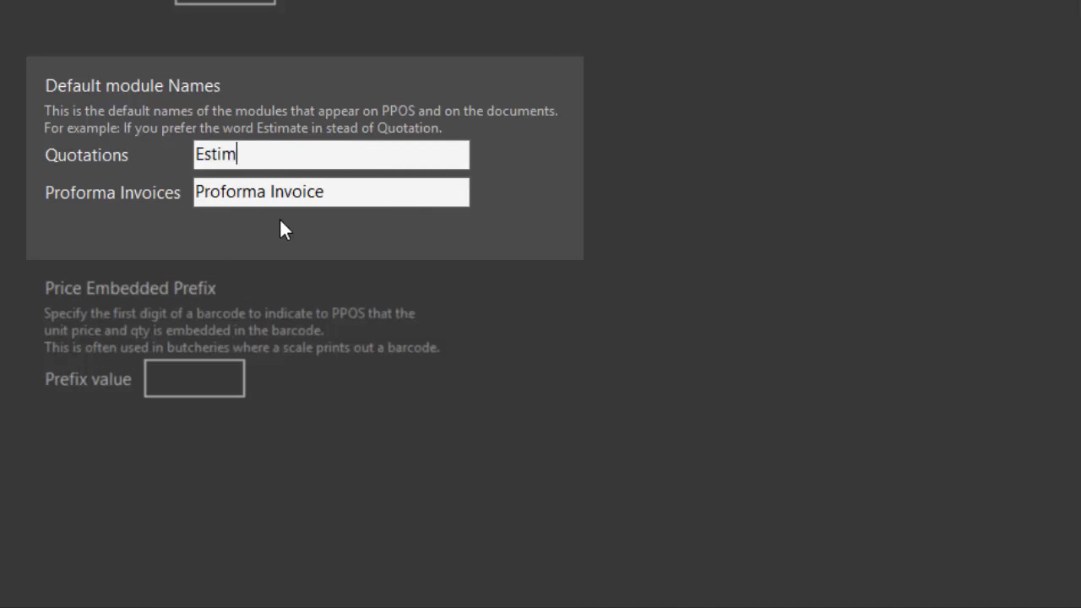
{"action": "type", "text": "ate"}
{"action": "left_click_drag", "start_coordinate": [343, 192], "coordinate": [194, 193]}
{"action": "type", "text": "Sales"}
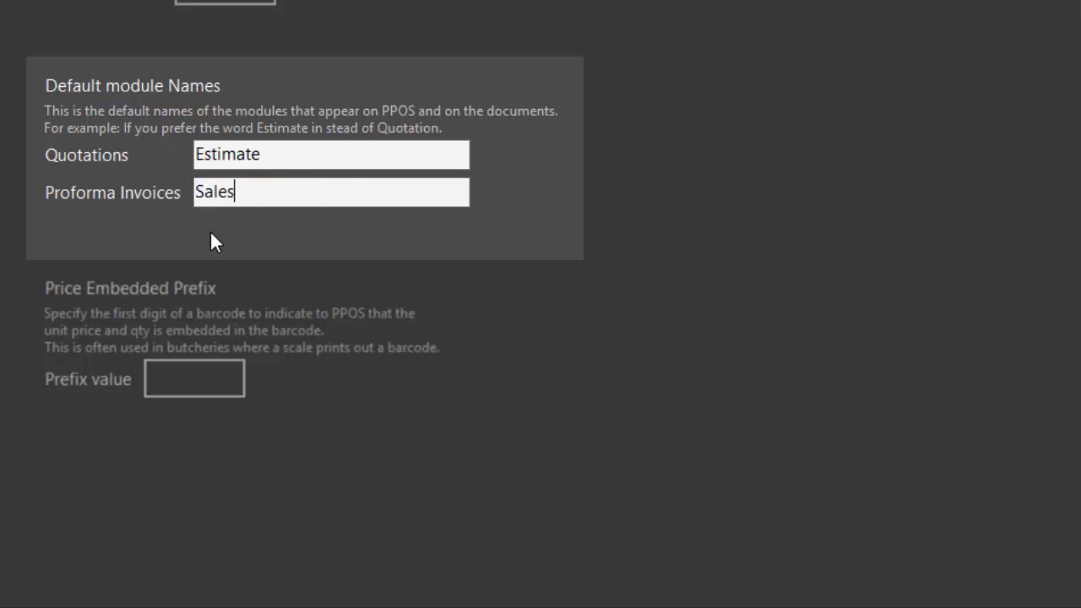
{"action": "type", "text": " Orders"}
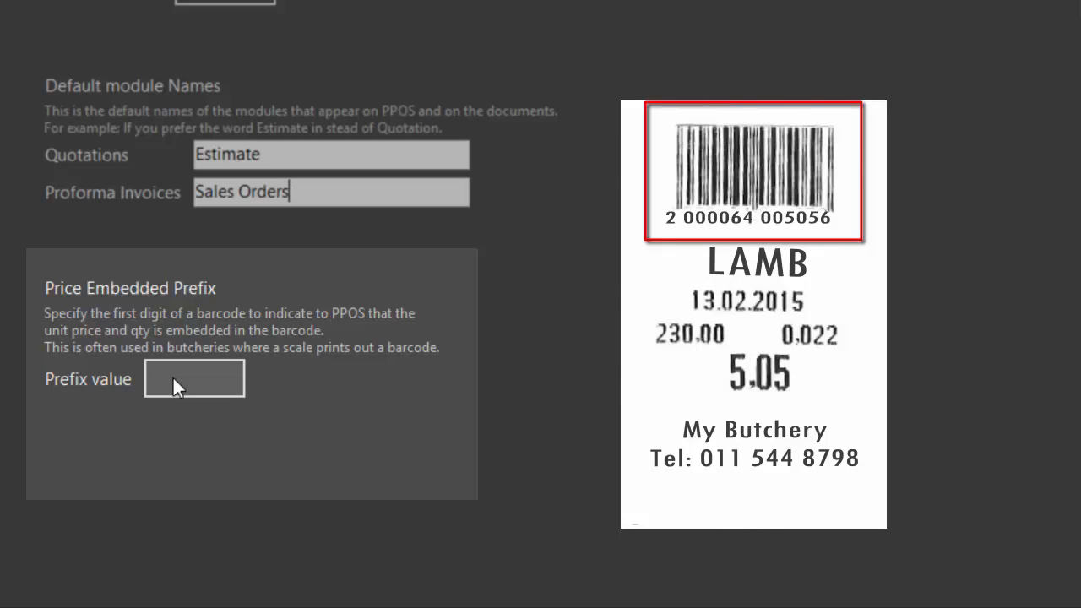
Choose 2 as the Price Embedded barcode prefix value
{"action": "left_click", "coordinate": [172, 380]}
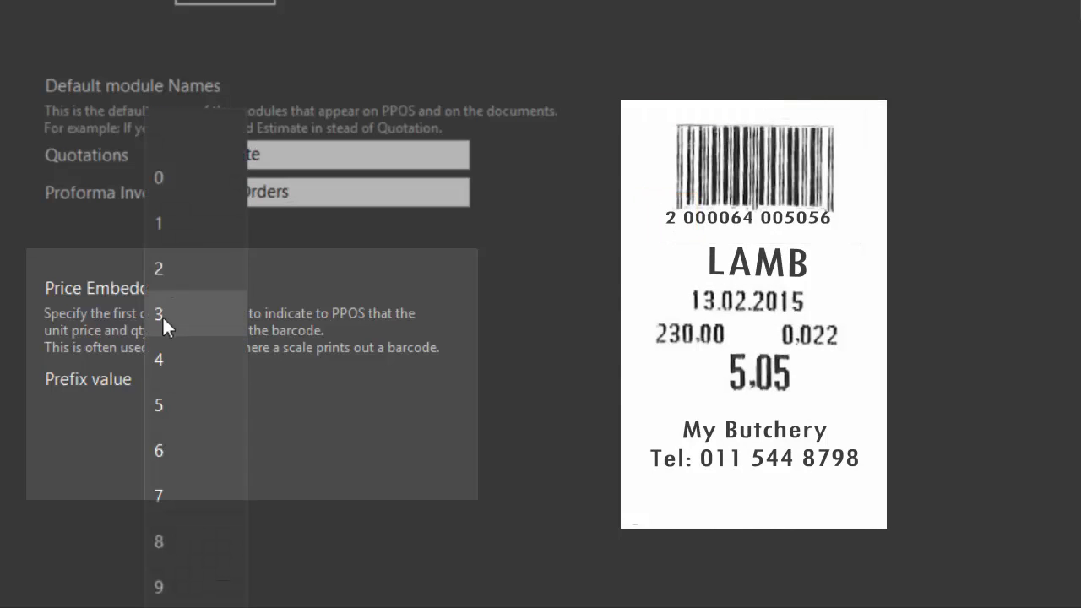
{"action": "left_click", "coordinate": [172, 271]}
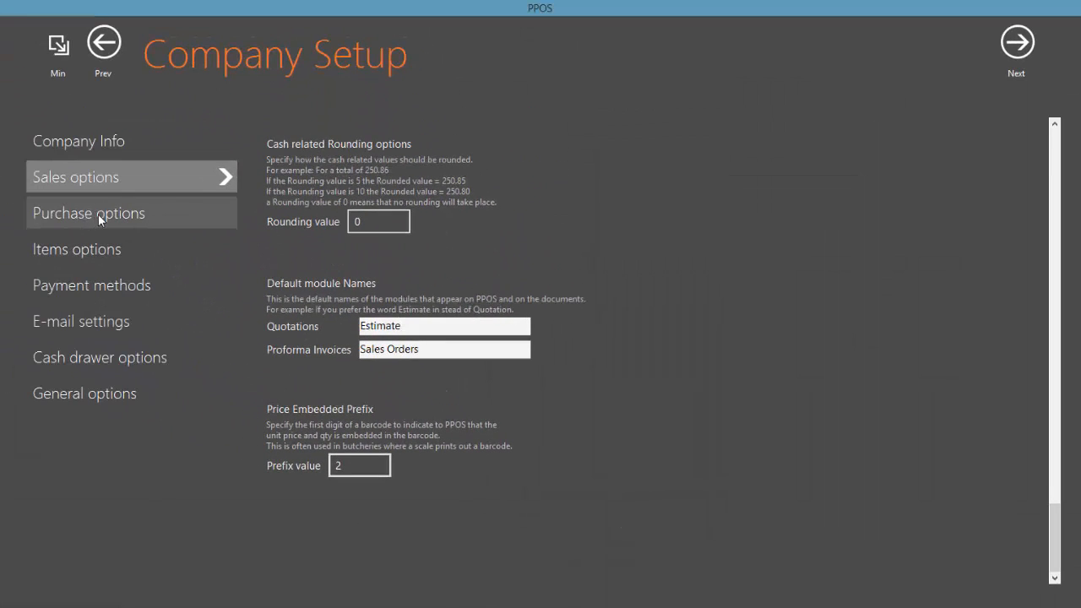
Look through the Purchase options page, then move on to Items options
{"action": "left_click", "coordinate": [100, 220]}
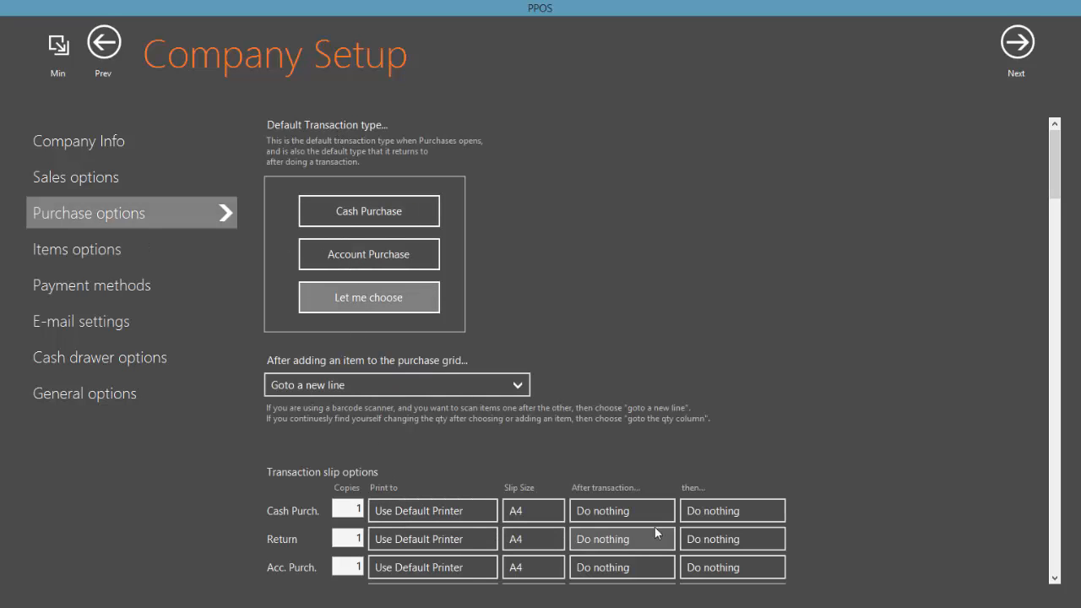
{"action": "mouse_move", "coordinate": [1055, 185]}
{"action": "left_mouse_down"}
{"action": "mouse_move", "coordinate": [1057, 246]}
{"action": "mouse_move", "coordinate": [1046, 174]}
{"action": "left_mouse_up"}
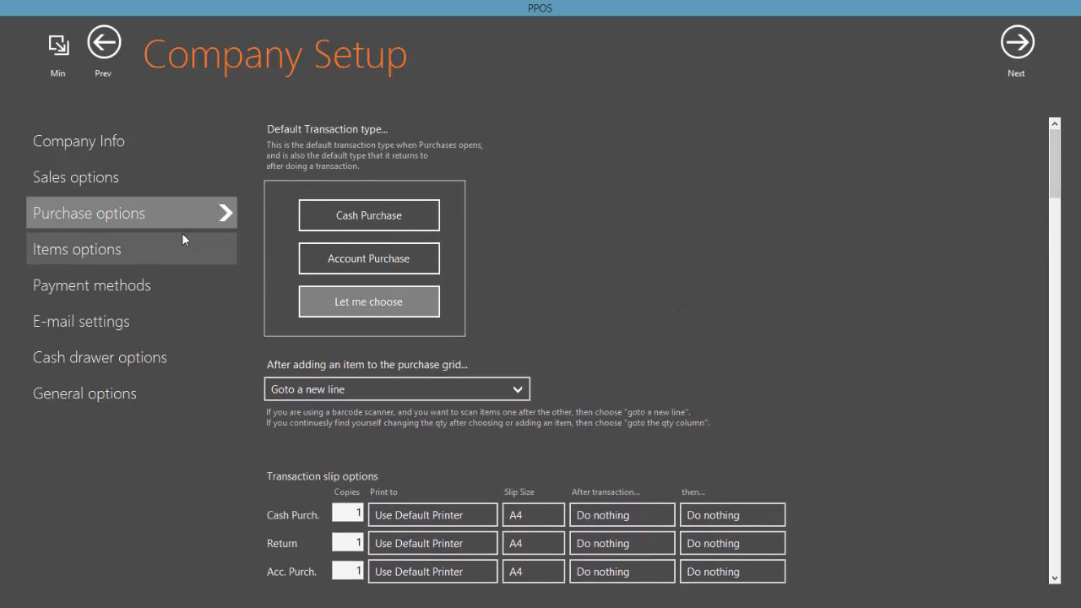
{"action": "left_click", "coordinate": [97, 252]}
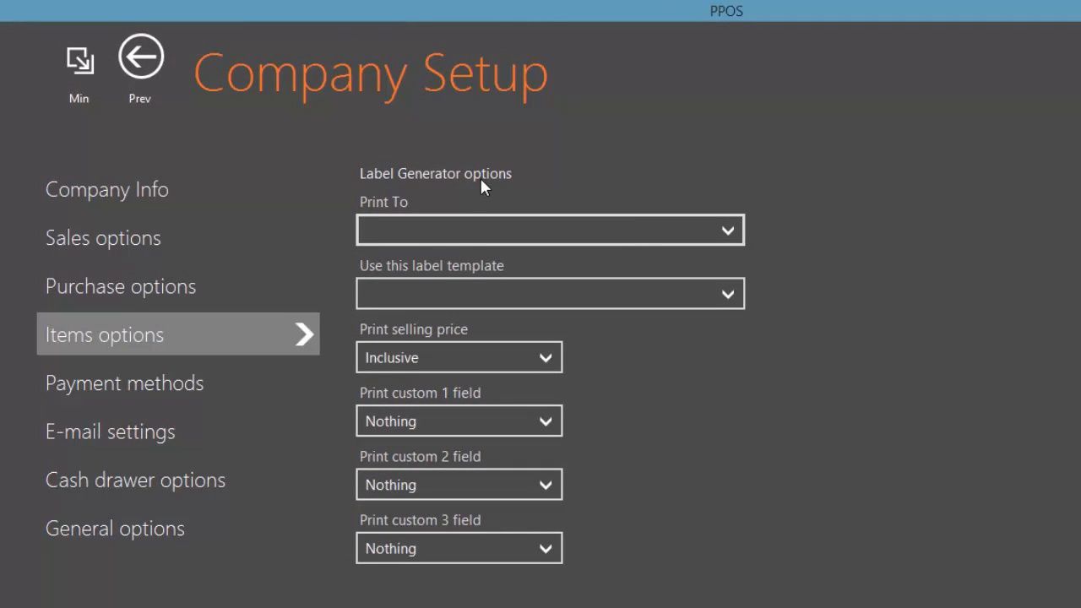
Print labels to the default printer using A4_4X11_Labels_With_Barcode, with Qty Available as custom field 1
{"action": "left_click", "coordinate": [727, 234]}
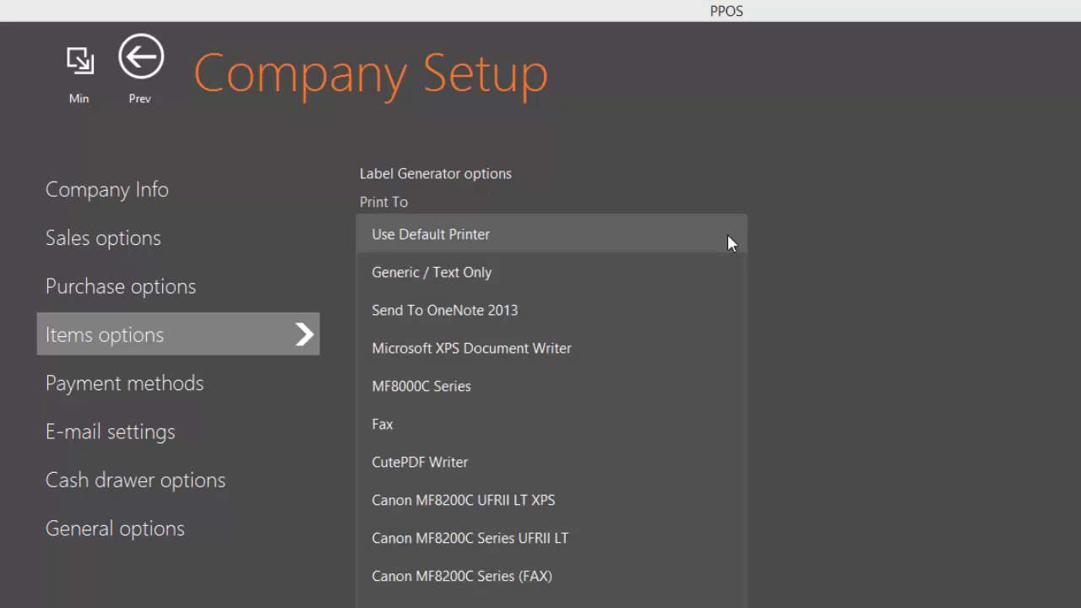
{"action": "left_click", "coordinate": [549, 240]}
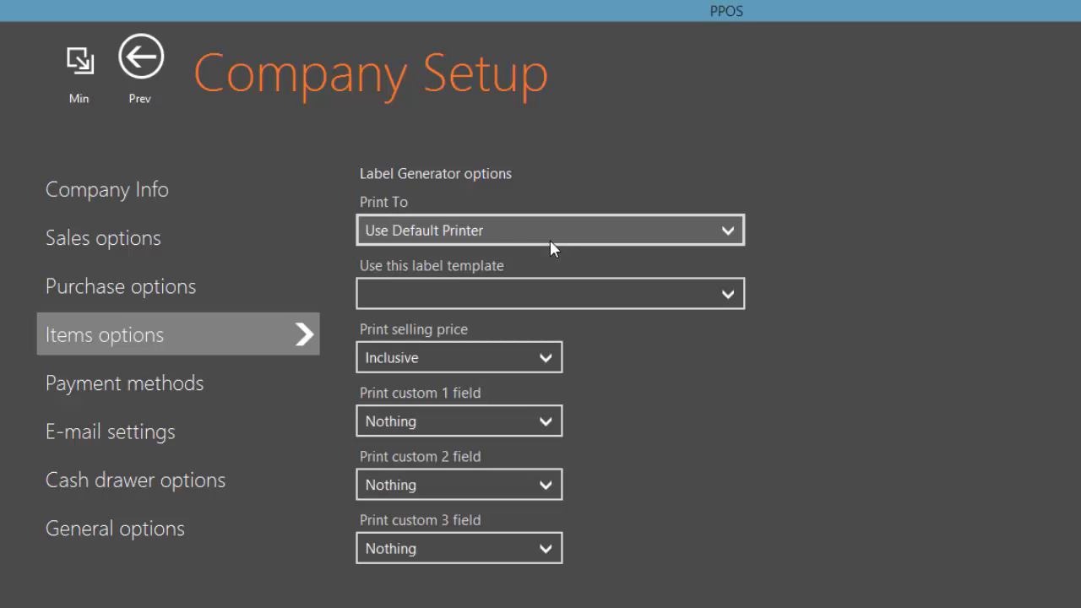
{"action": "left_click", "coordinate": [679, 296]}
{"action": "left_click", "coordinate": [558, 298]}
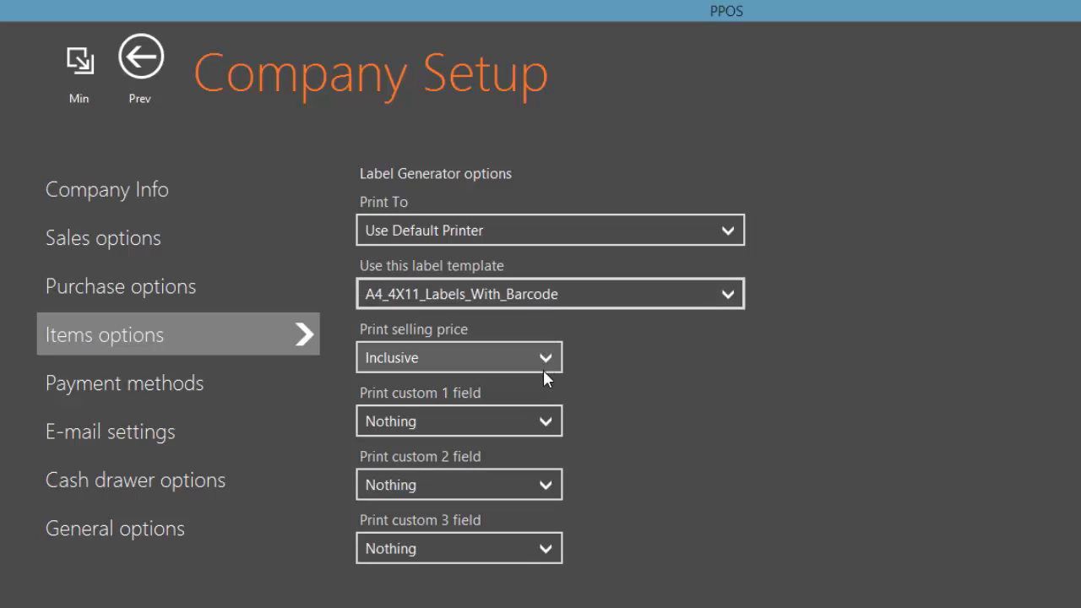
{"action": "left_click", "coordinate": [545, 422]}
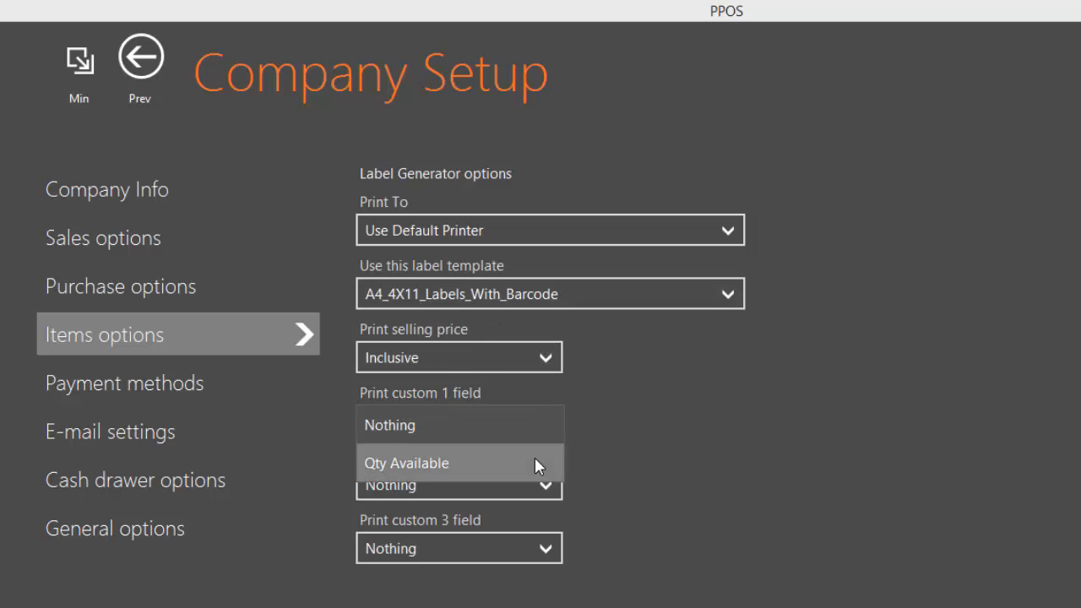
{"action": "left_click", "coordinate": [534, 458]}
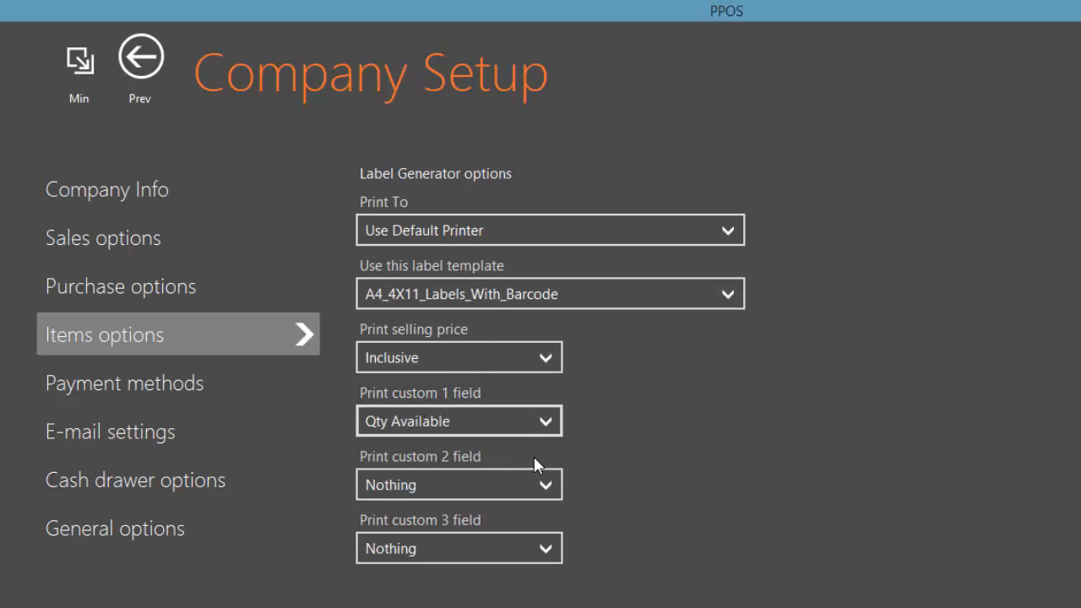
{"action": "left_click", "coordinate": [151, 387]}
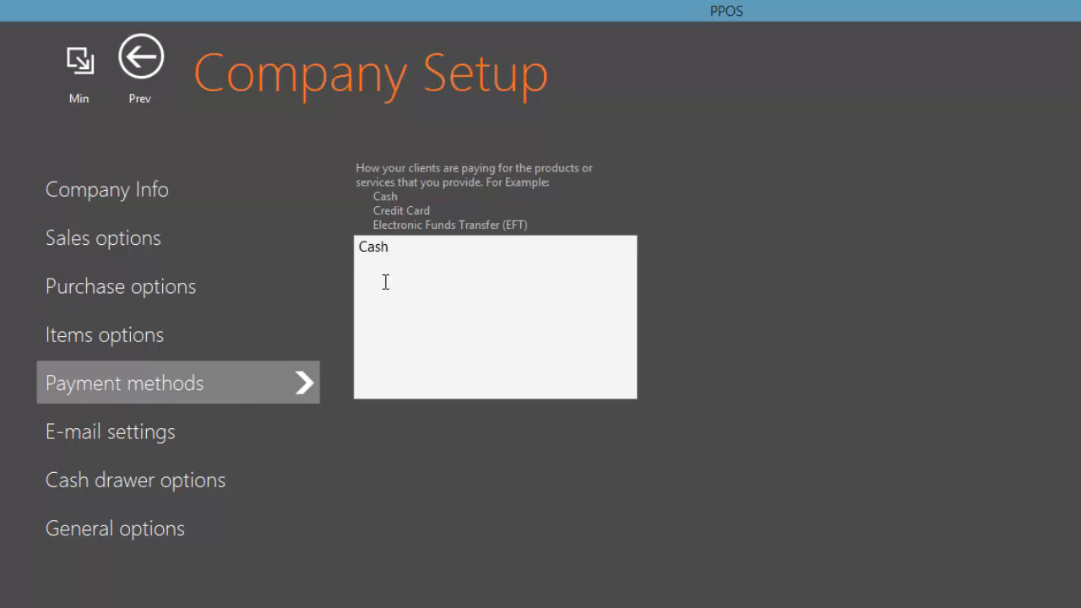
Add EFT and Credit Card on new lines under Cash in the payment methods list
{"action": "type", "text": "EFT"}
{"action": "key", "text": "Return"}
{"action": "type", "text": "Credit Card"}
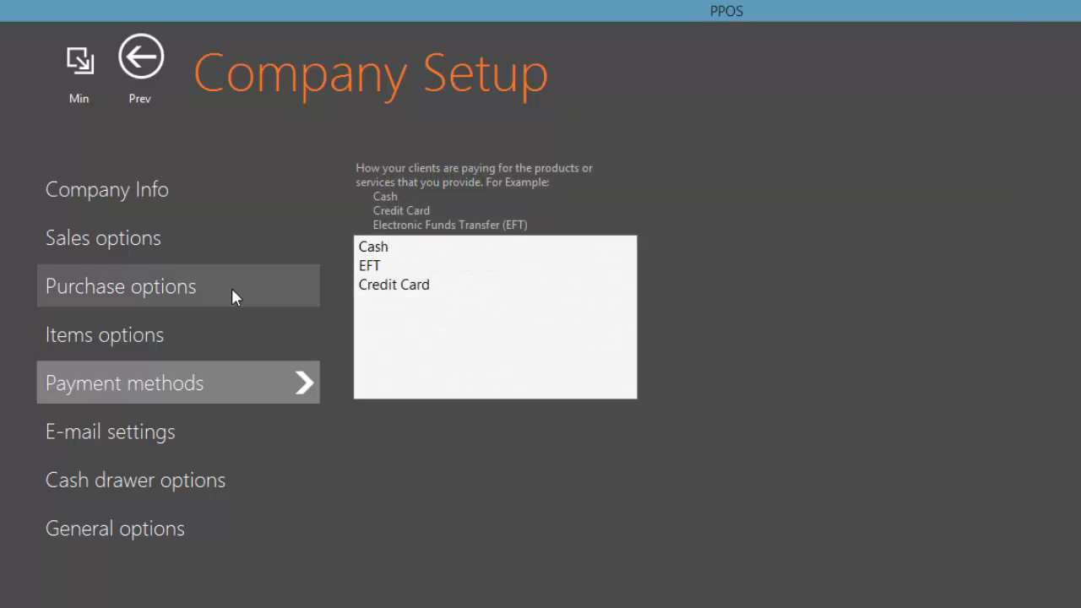
{"action": "left_click", "coordinate": [158, 441]}
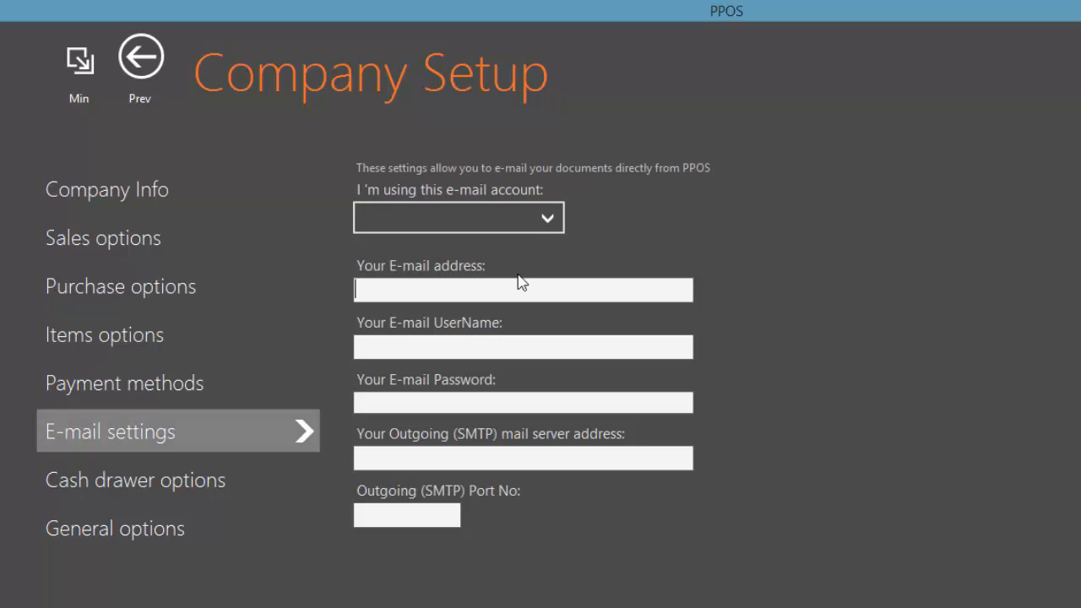
Set the e-mail account to Gmail, entering the company address as address and username plus its password
{"action": "left_click", "coordinate": [546, 219]}
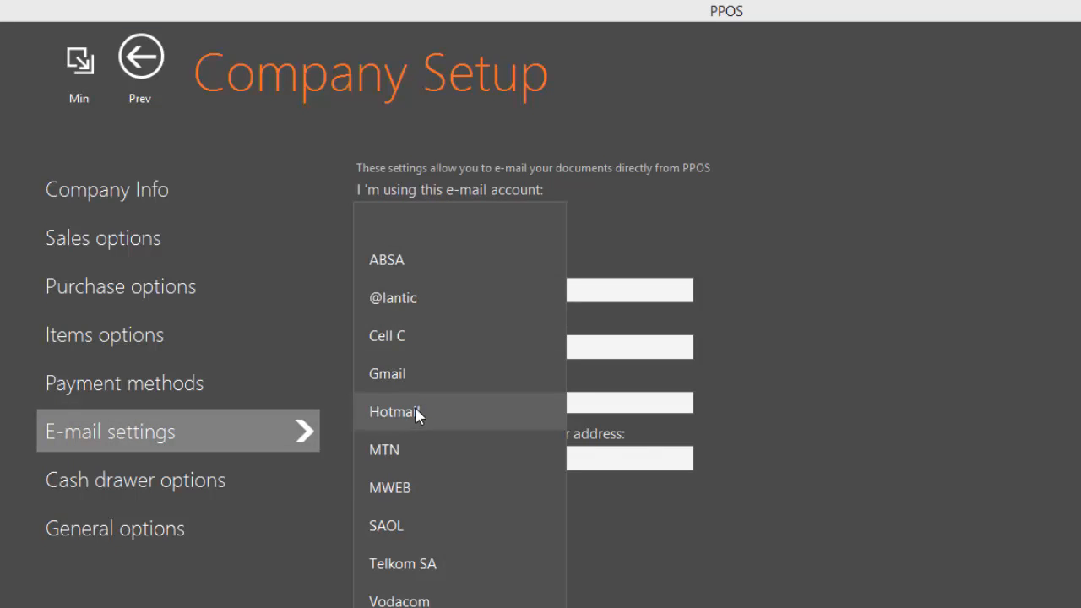
{"action": "left_click", "coordinate": [413, 380]}
{"action": "left_click", "coordinate": [434, 289]}
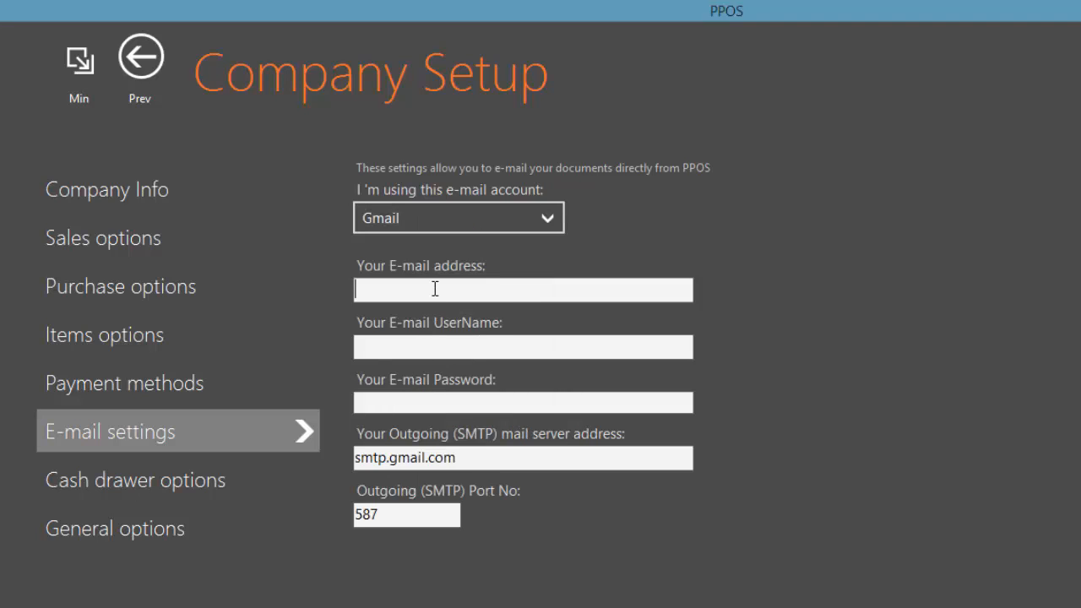
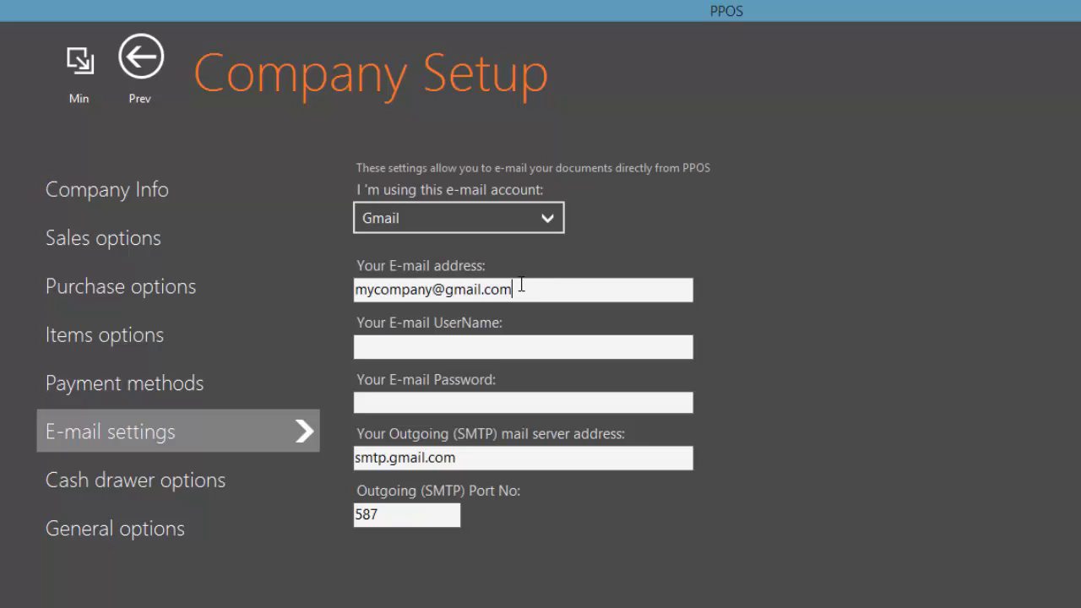
{"action": "left_click_drag", "start_coordinate": [521, 287], "coordinate": [335, 287]}
{"action": "key", "text": "ctrl+c"}
{"action": "left_click", "coordinate": [441, 347]}
{"action": "key", "text": "ctrl+v"}
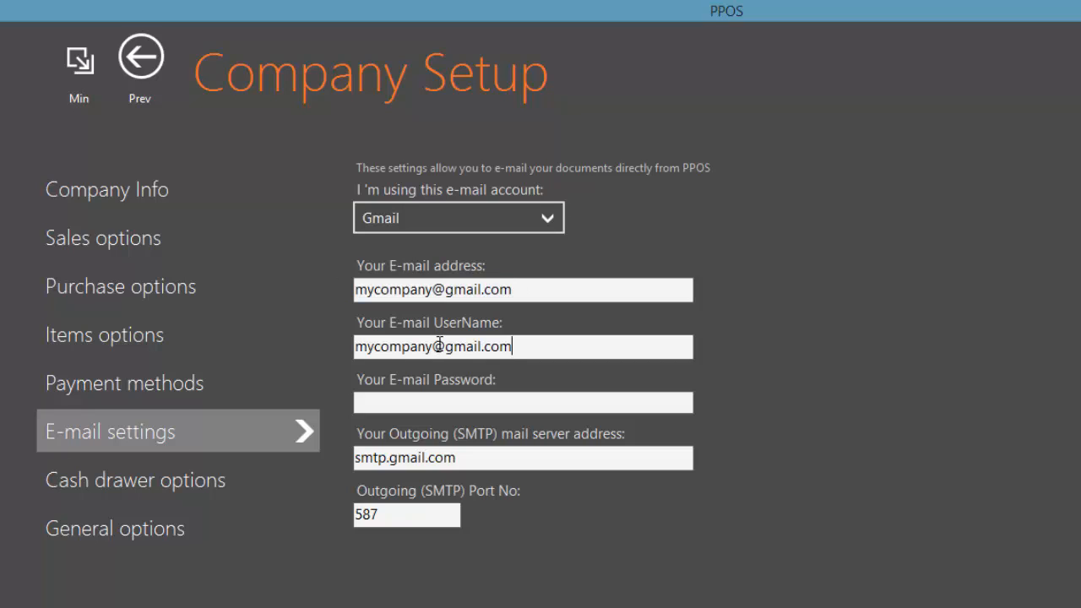
{"action": "left_click", "coordinate": [430, 401]}
{"action": "type", "text": "*******"}
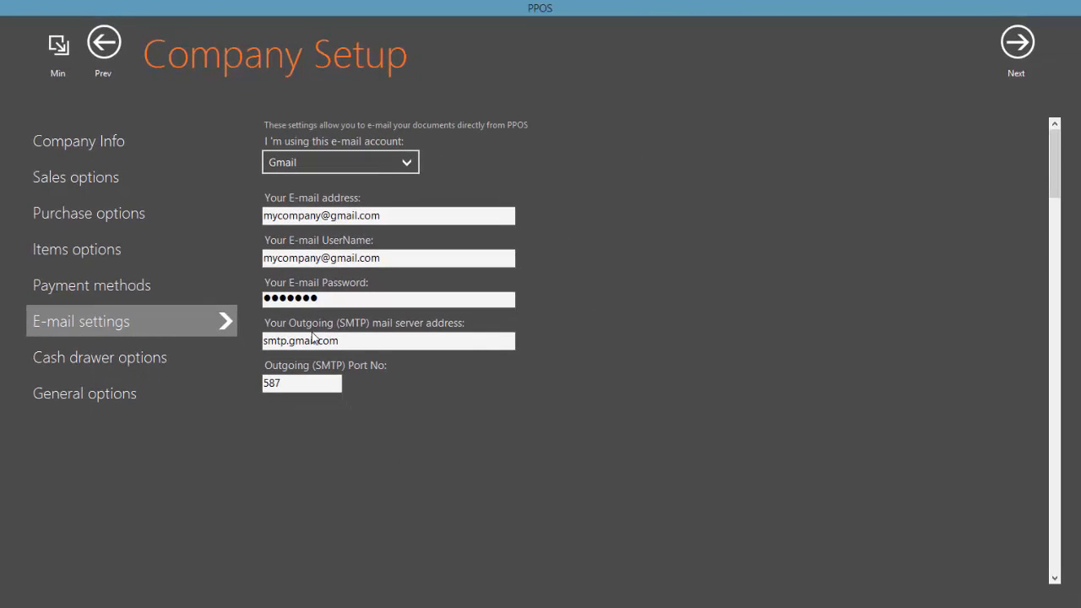
{"action": "left_click", "coordinate": [132, 358]}
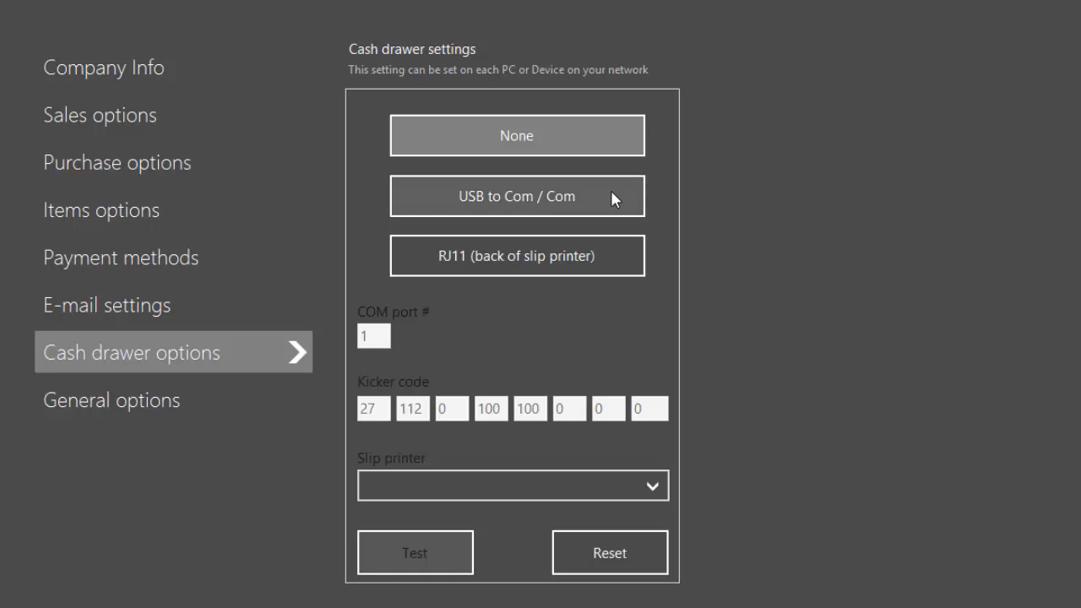
Change the cash drawer COM port from 1 to 3 and connect it via RJ11 on the slip printer
{"action": "left_click", "coordinate": [531, 202]}
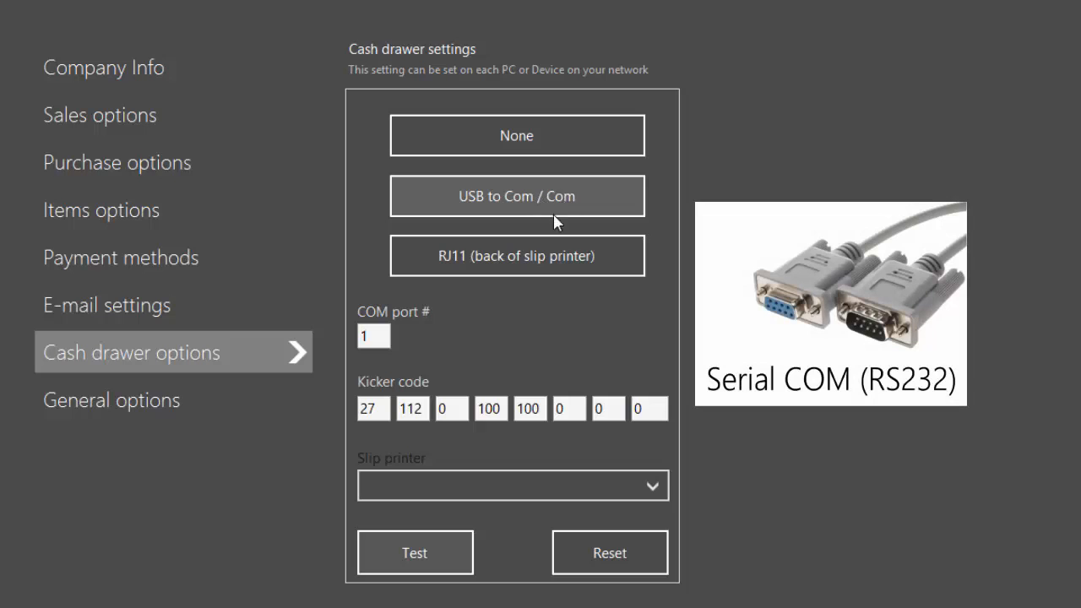
{"action": "left_click", "coordinate": [531, 260]}
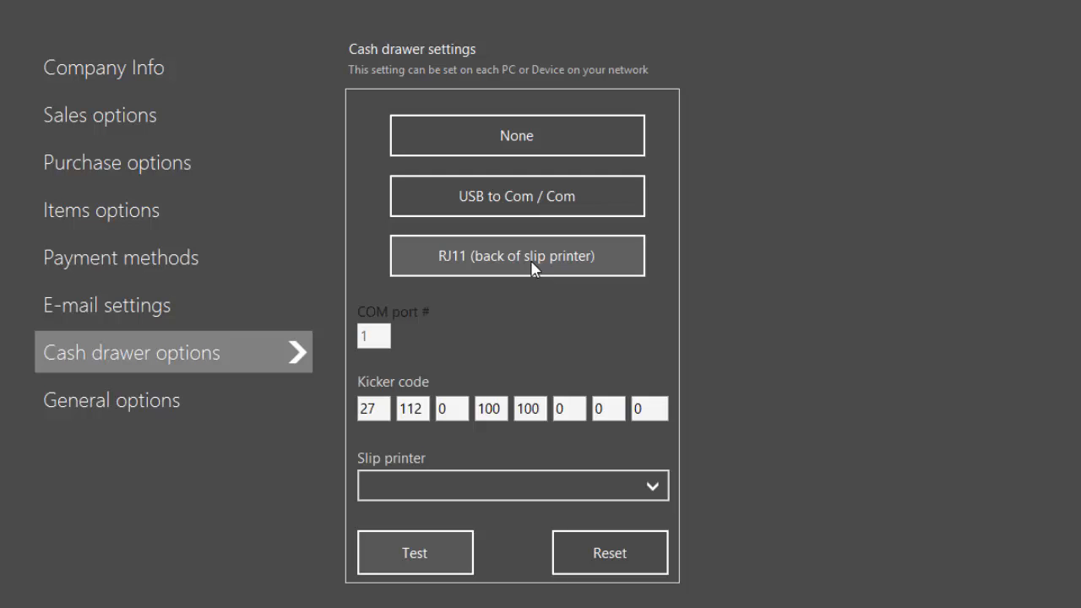
{"action": "left_click", "coordinate": [535, 198]}
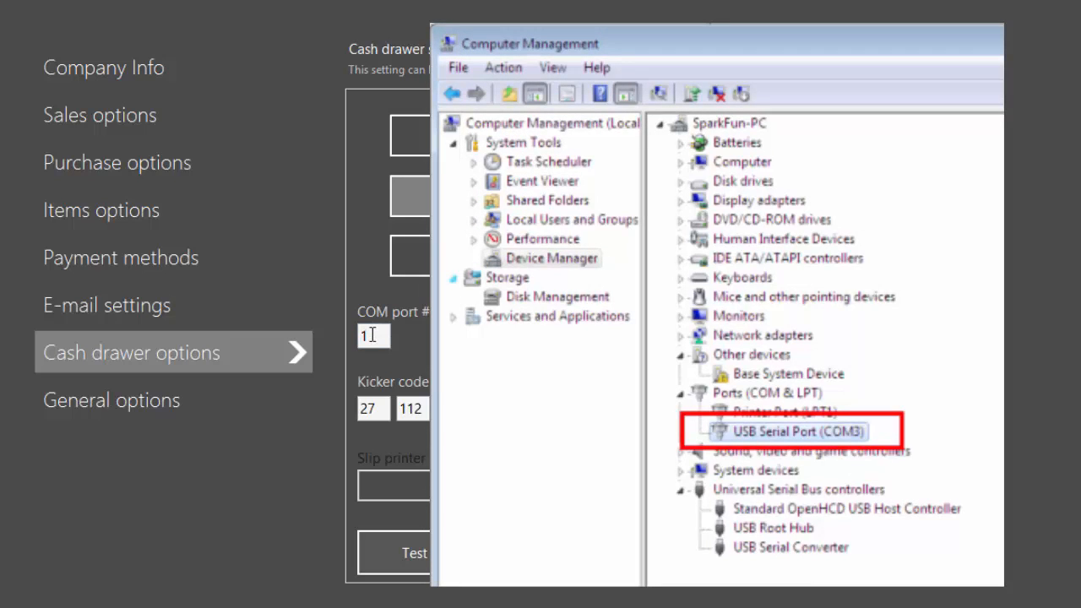
{"action": "left_click_drag", "start_coordinate": [372, 335], "coordinate": [360, 337]}
{"action": "type", "text": "3"}
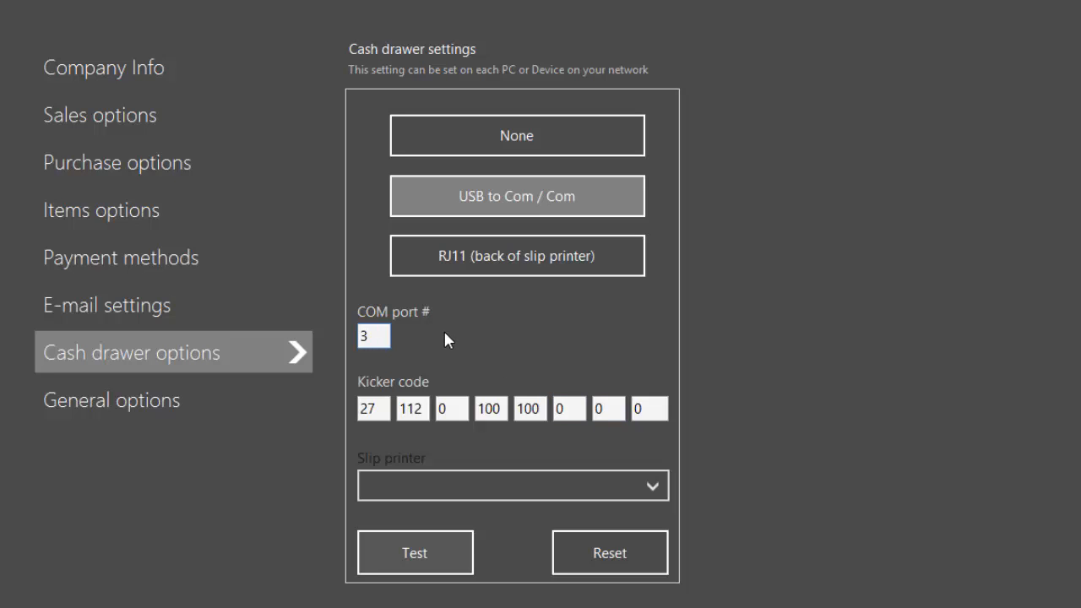
{"action": "left_click", "coordinate": [519, 262]}
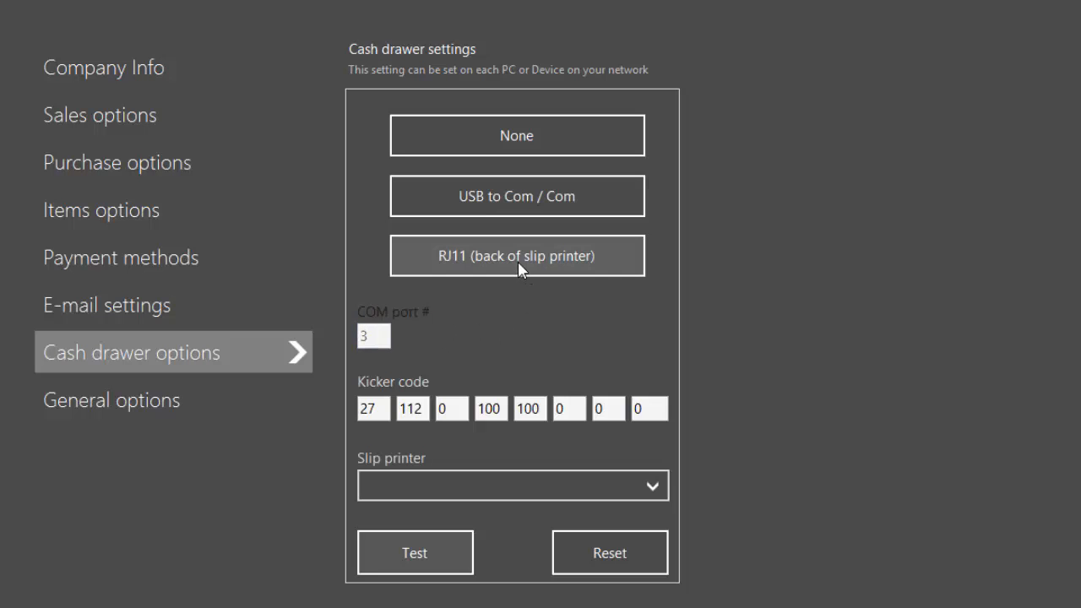
Choose Generic / Text Only as the cash drawer's slip printer
{"action": "left_click", "coordinate": [657, 486]}
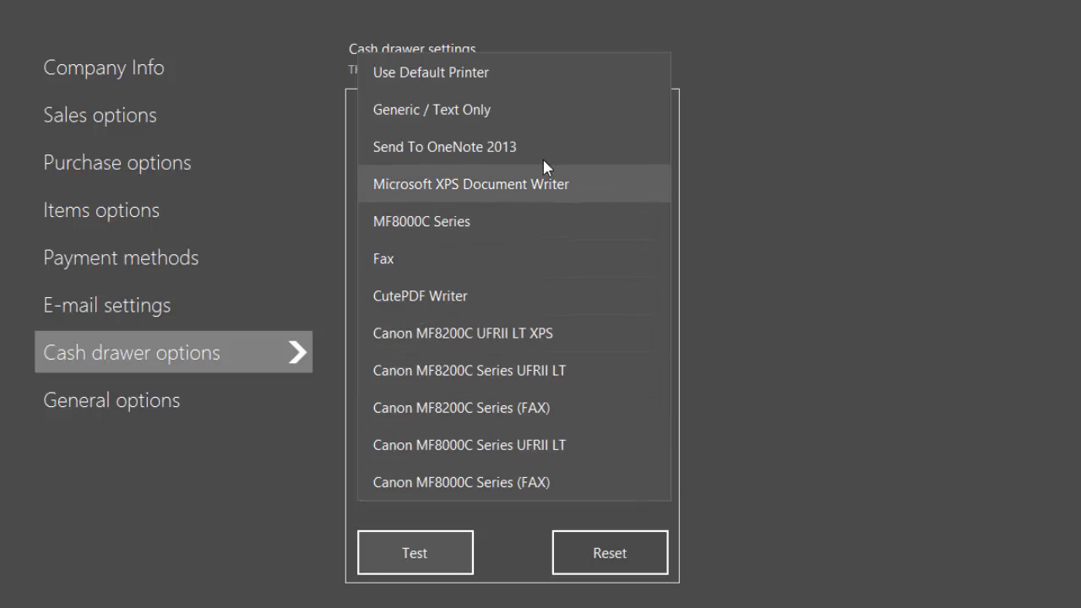
{"action": "left_click", "coordinate": [536, 118]}
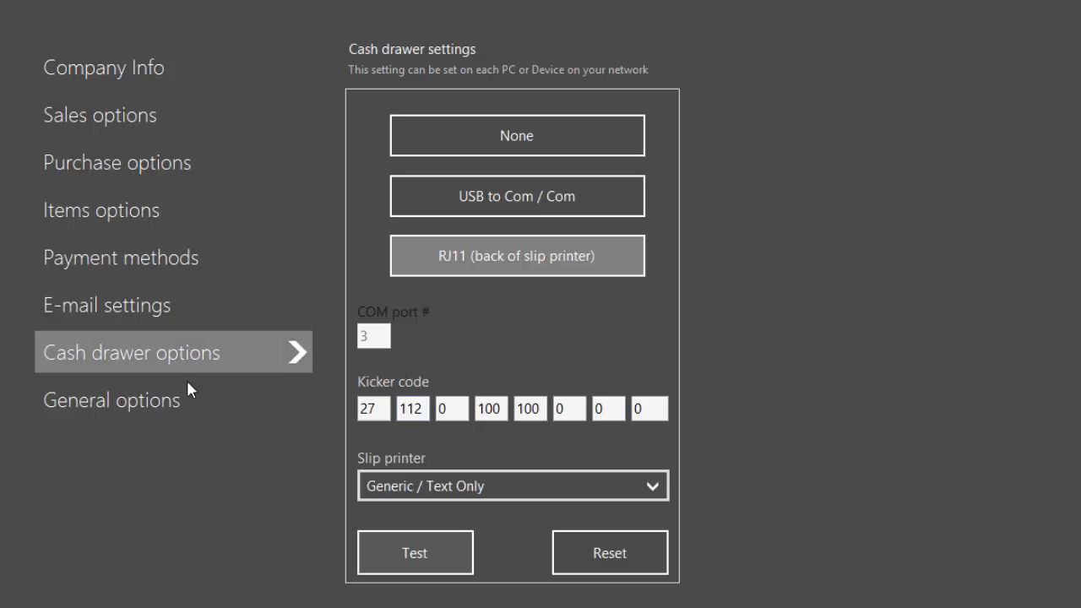
{"action": "left_click", "coordinate": [142, 405]}
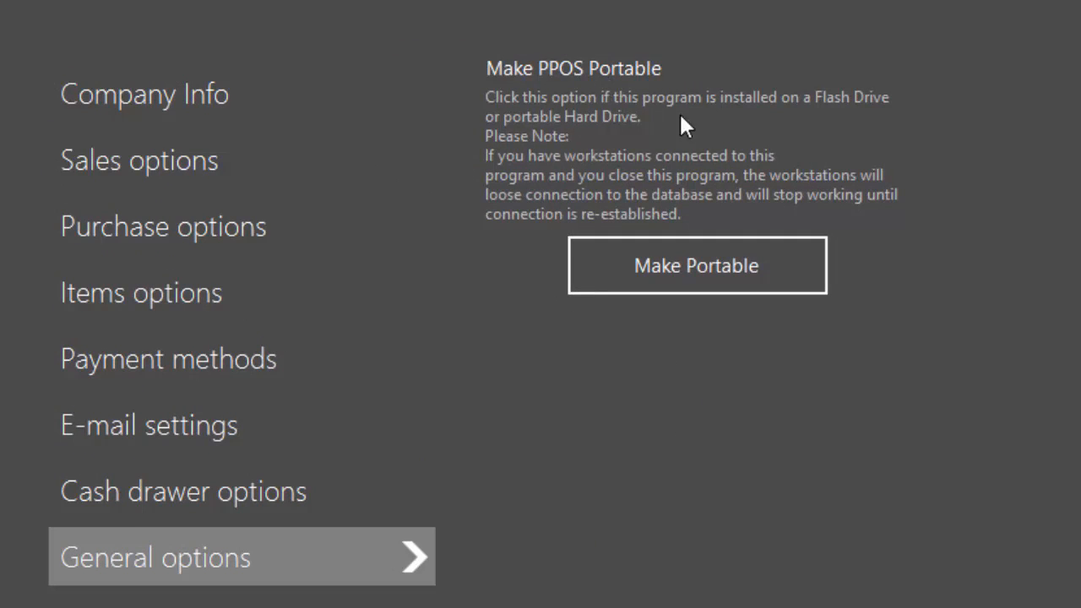
Click Make Portable in the general options
{"action": "left_click", "coordinate": [687, 259]}
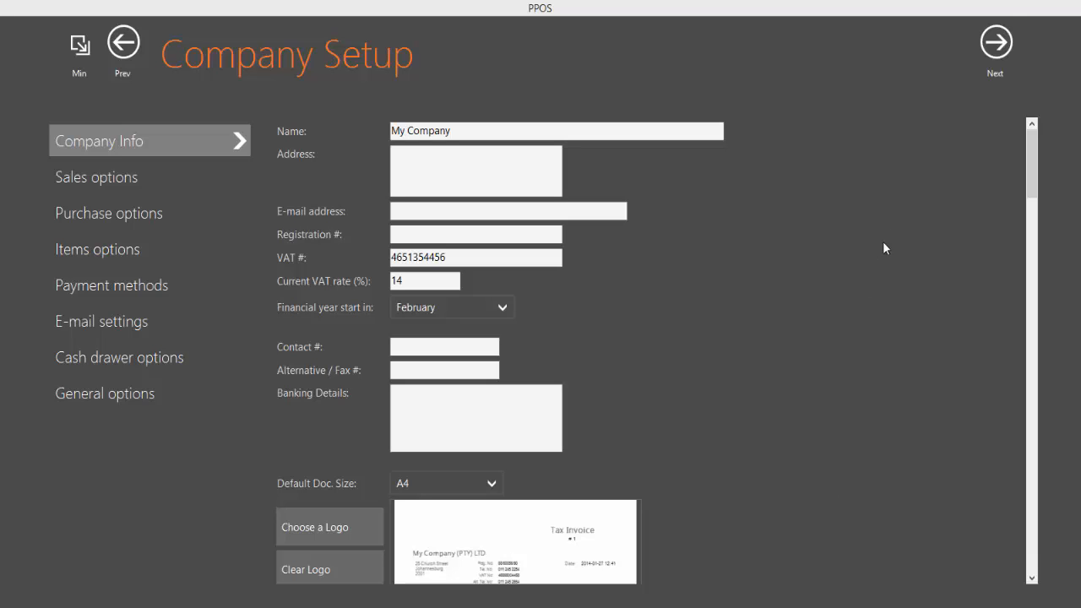
Complete setup with password logins left at No, then open Purchases from the My Company menu
{"action": "left_click", "coordinate": [987, 61]}
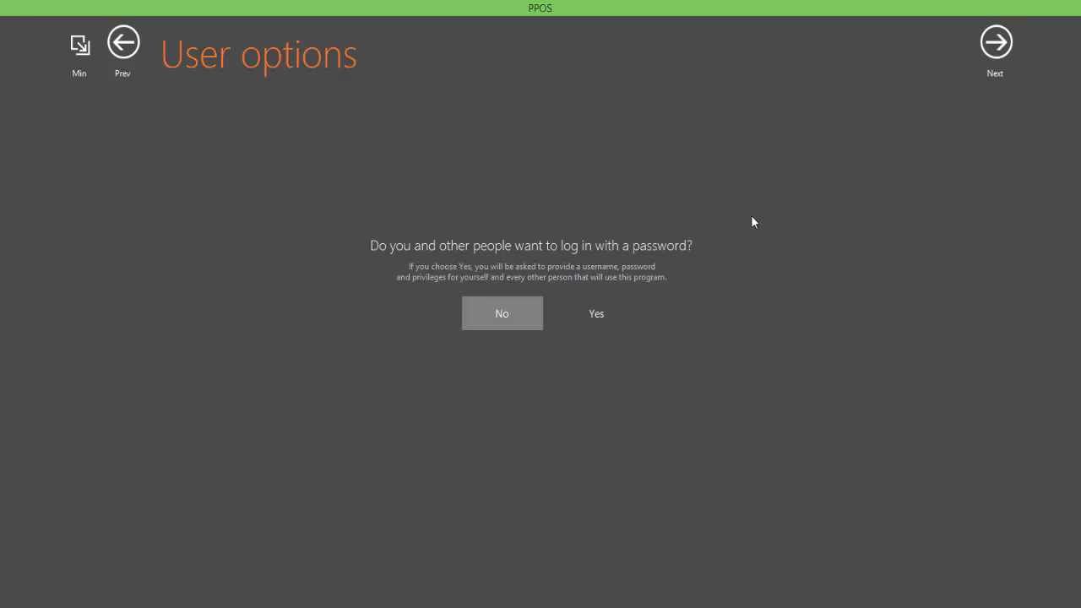
{"action": "left_click", "coordinate": [994, 44]}
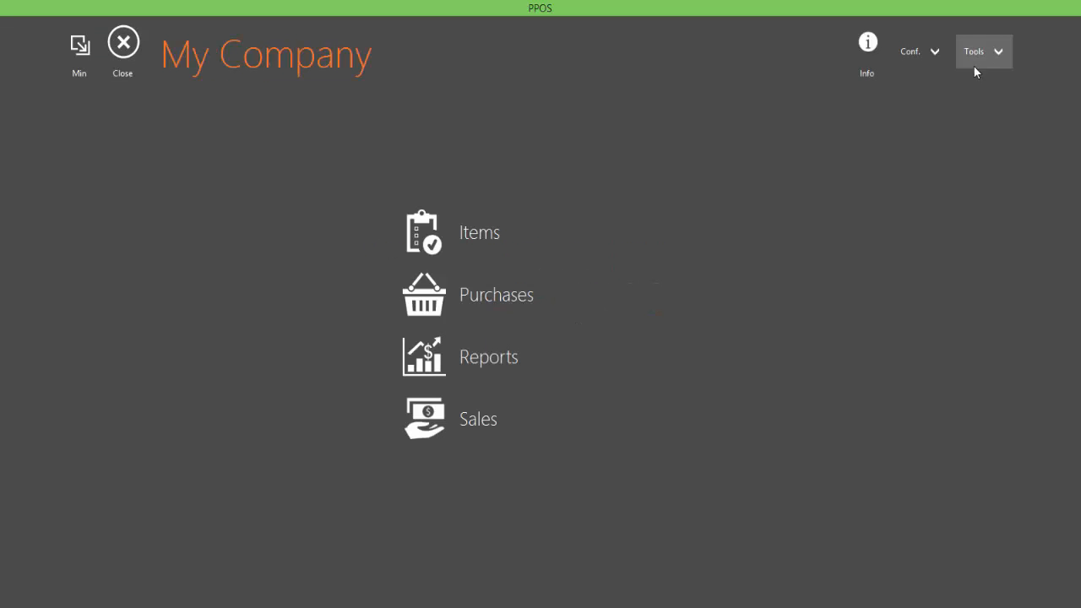
{"action": "left_click", "coordinate": [579, 313]}
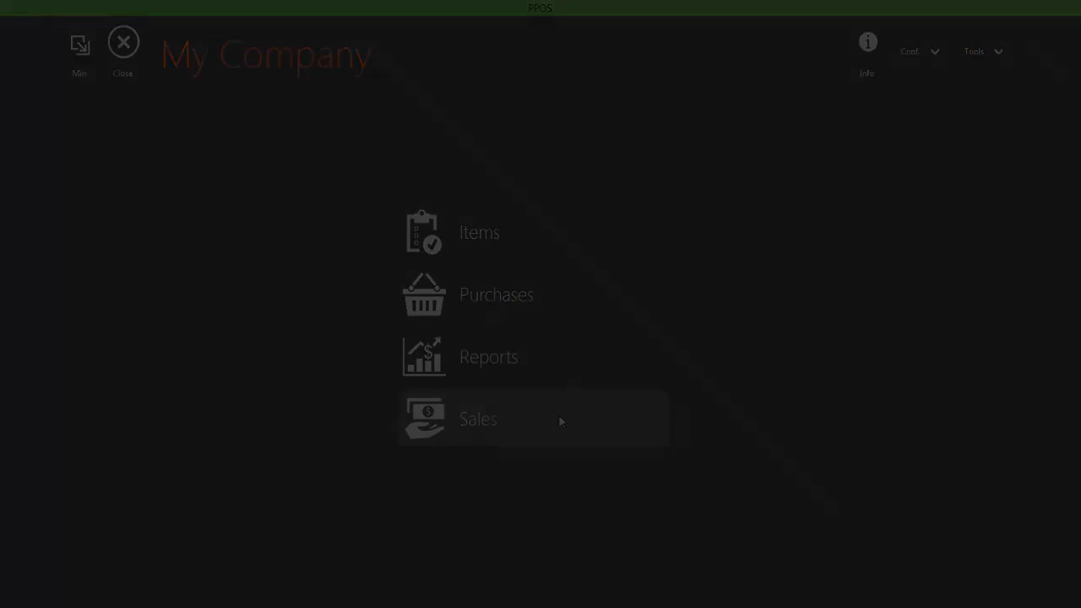